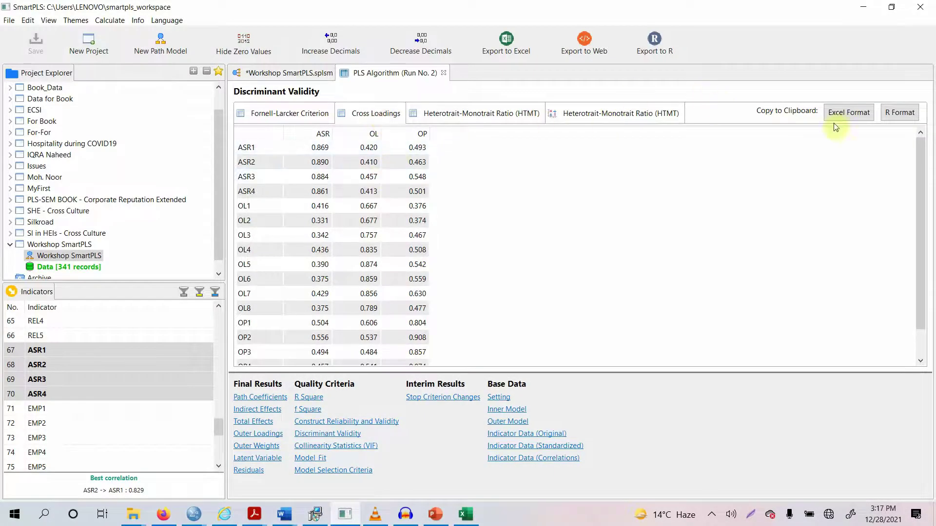
Step: Copy the ASR, OL and OP cross-loadings table to the clipboard in Excel format
{"action": "left_click", "coordinate": [859, 113]}
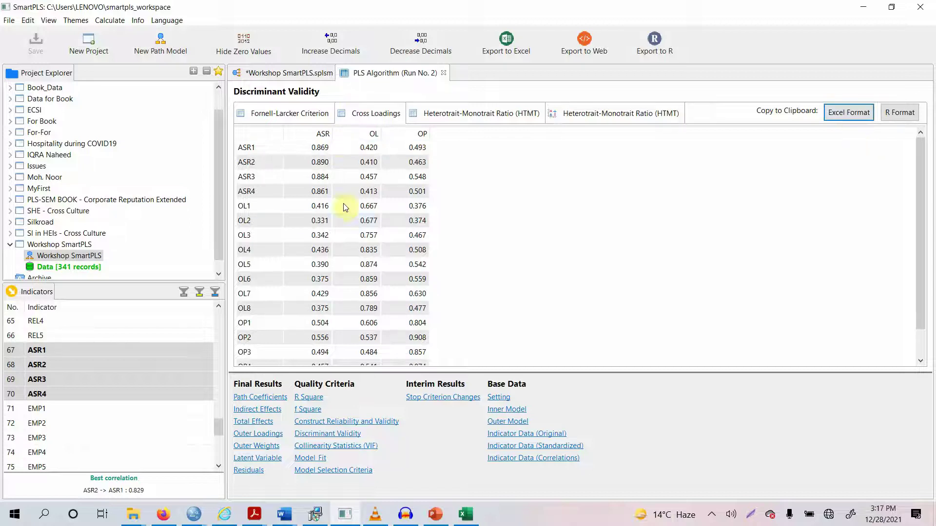
Step: Paste the cross-loadings table into cell A1 of a new Sheet3
{"action": "left_click", "coordinate": [466, 515]}
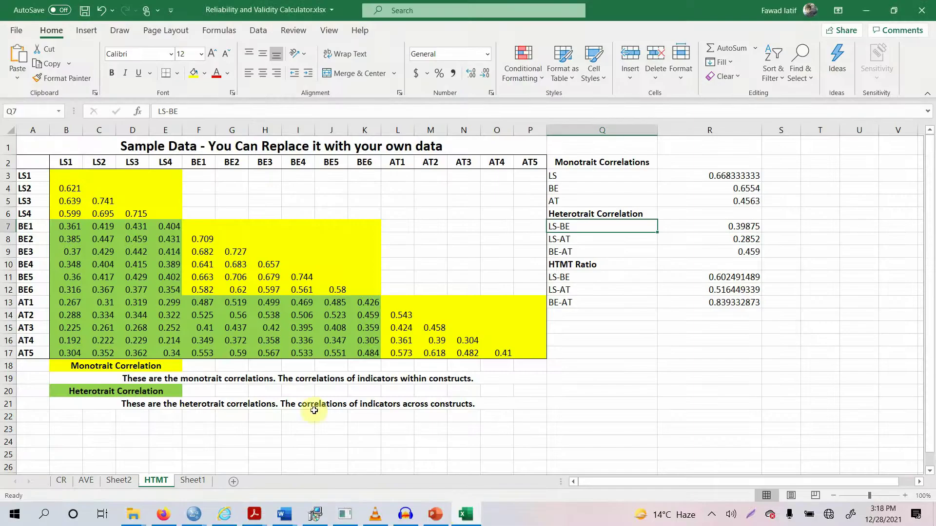
{"action": "left_click", "coordinate": [234, 481]}
{"action": "right_click", "coordinate": [31, 140]}
{"action": "left_click", "coordinate": [57, 203]}
Step: Zoom in, widen column B and make the whole table bold 14 pt
{"action": "left_click", "coordinate": [905, 496]}
{"action": "left_click", "coordinate": [905, 496]}
{"action": "left_click", "coordinate": [905, 497]}
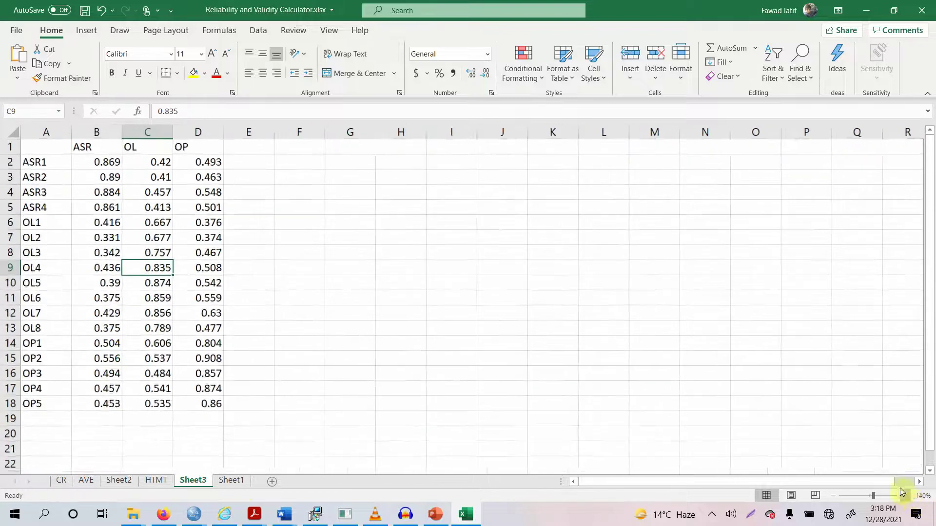
{"action": "left_click", "coordinate": [906, 496]}
{"action": "left_click_drag", "start_coordinate": [132, 131], "coordinate": [174, 131]}
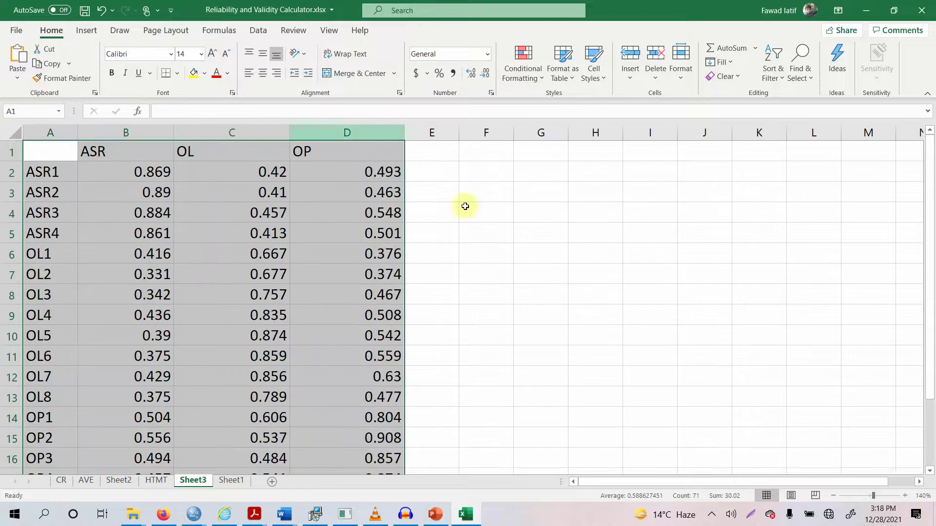
{"action": "left_click", "coordinate": [833, 496]}
{"action": "left_click", "coordinate": [833, 496]}
{"action": "left_click", "coordinate": [70, 154]}
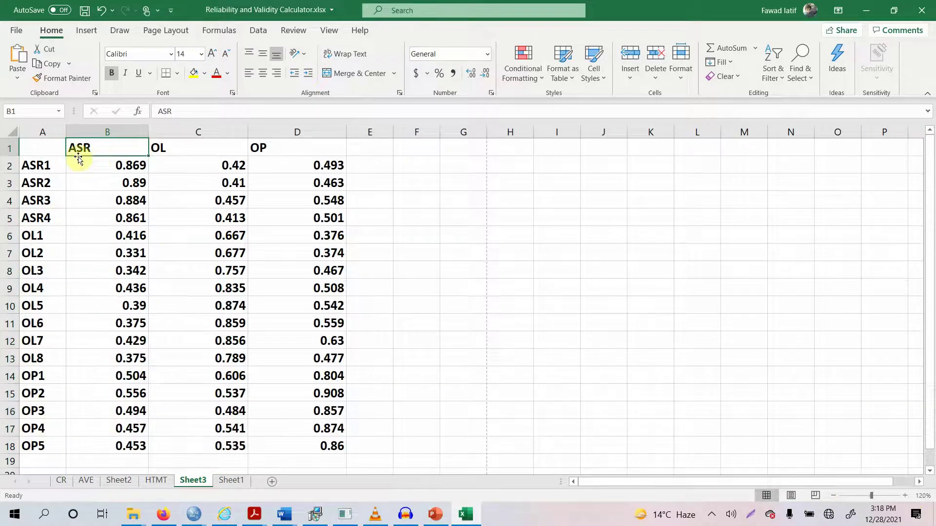
{"action": "left_click_drag", "start_coordinate": [42, 164], "coordinate": [43, 215]}
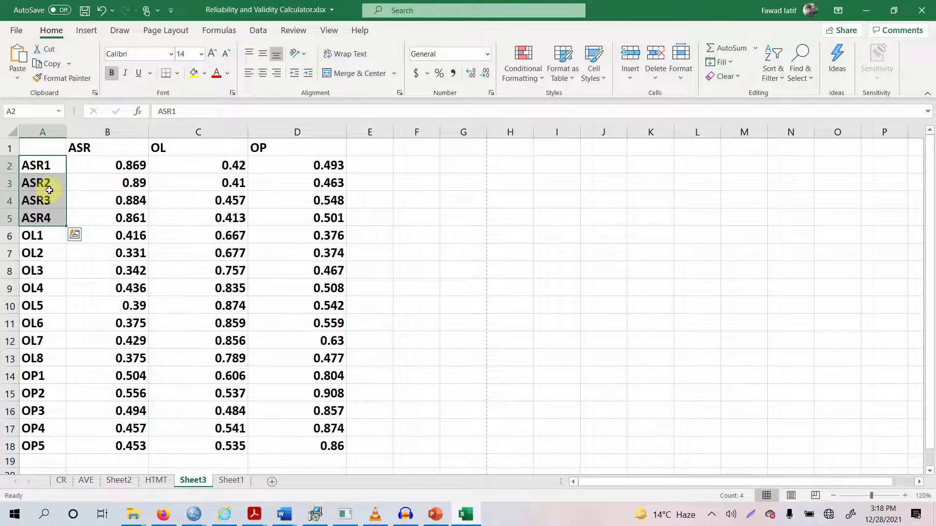
{"action": "left_click", "coordinate": [192, 146]}
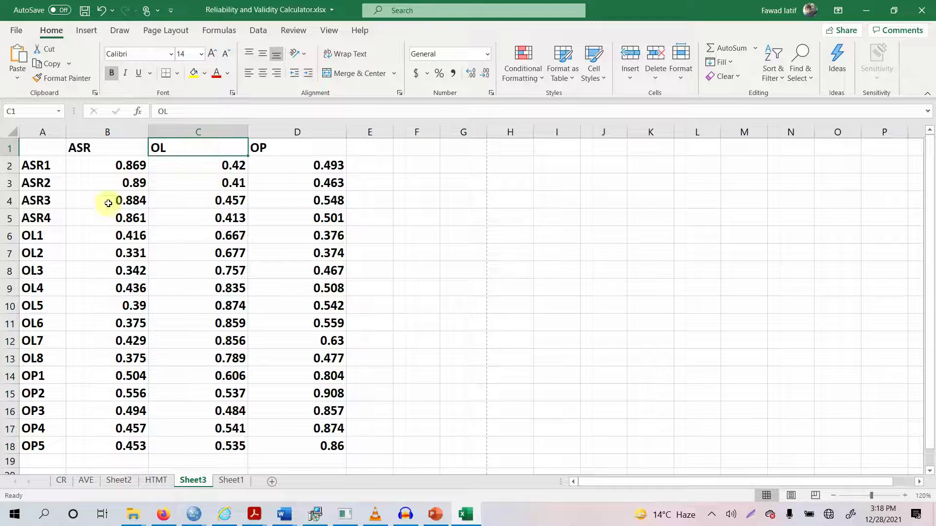
{"action": "left_click_drag", "start_coordinate": [46, 235], "coordinate": [59, 355]}
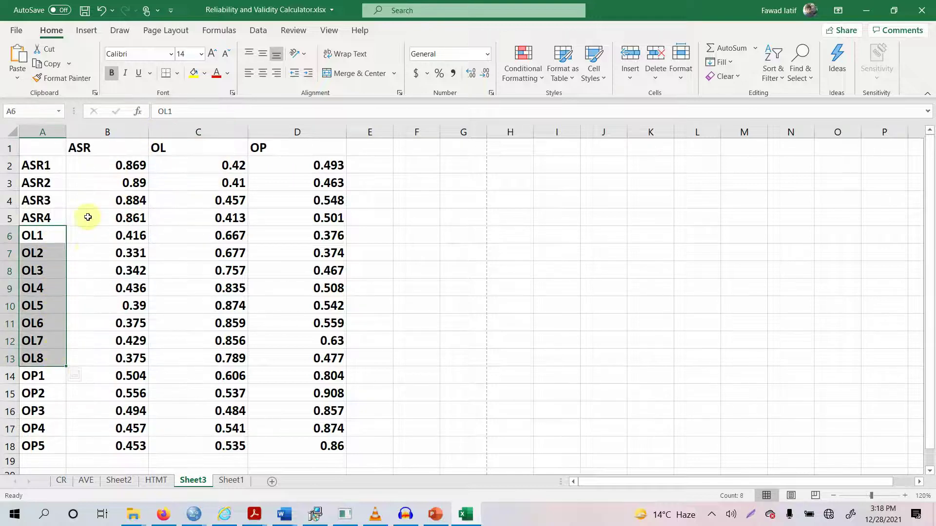
{"action": "left_click", "coordinate": [295, 144]}
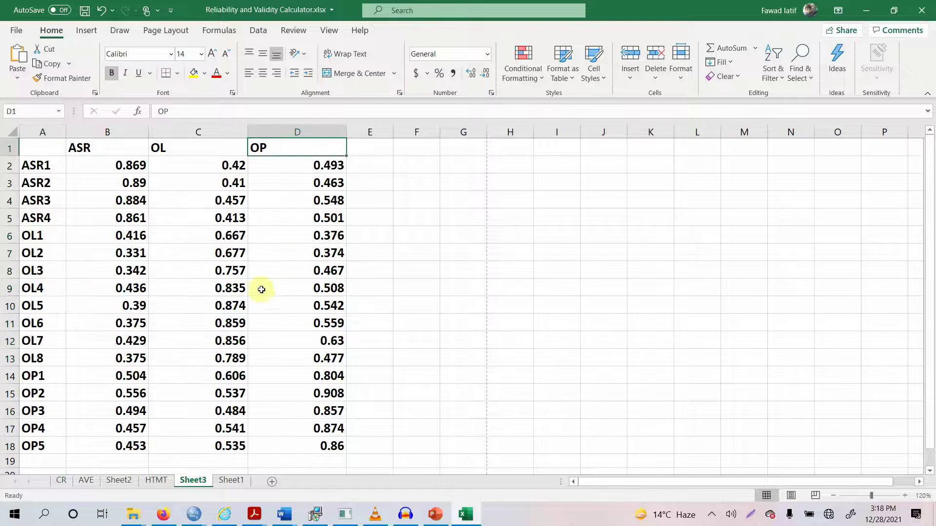
{"action": "left_click_drag", "start_coordinate": [29, 378], "coordinate": [35, 440]}
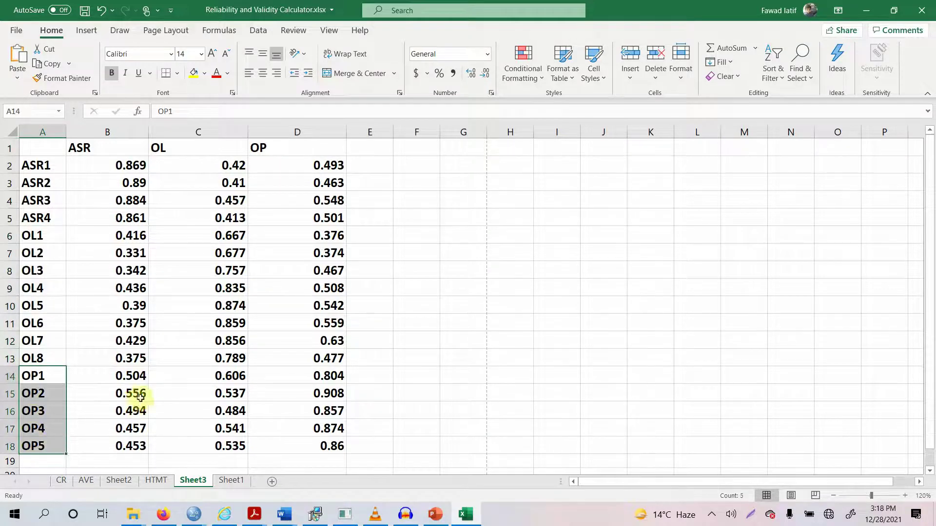
{"action": "left_click_drag", "start_coordinate": [146, 167], "coordinate": [333, 441]}
{"action": "left_click", "coordinate": [130, 168]}
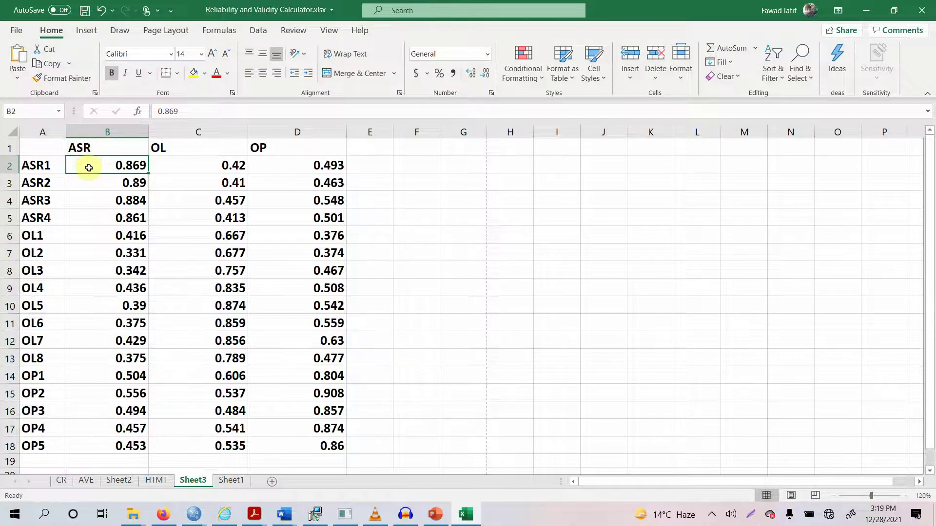
{"action": "left_click", "coordinate": [205, 163]}
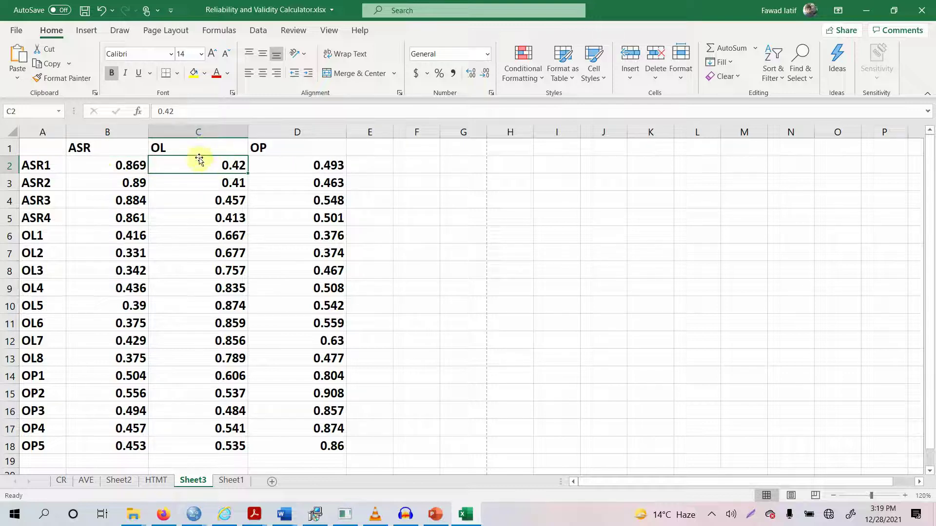
{"action": "left_click", "coordinate": [44, 168]}
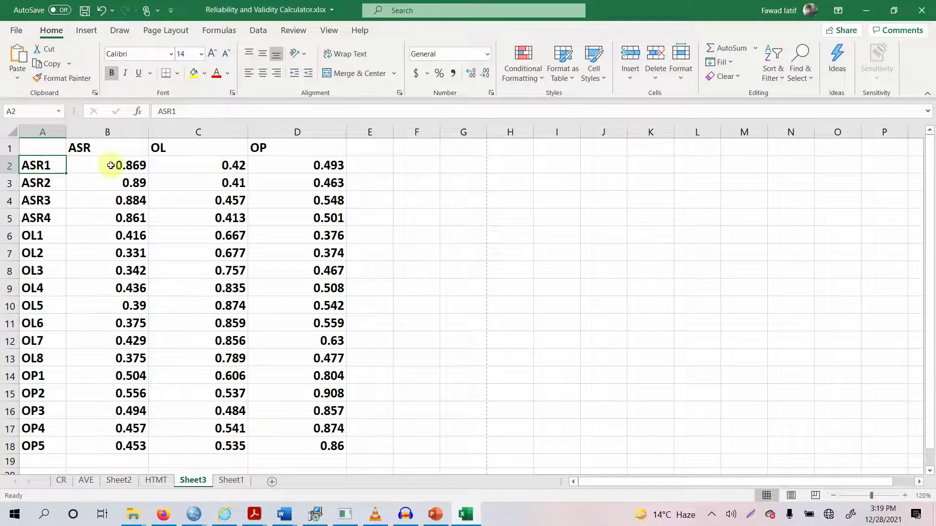
{"action": "left_click", "coordinate": [181, 154]}
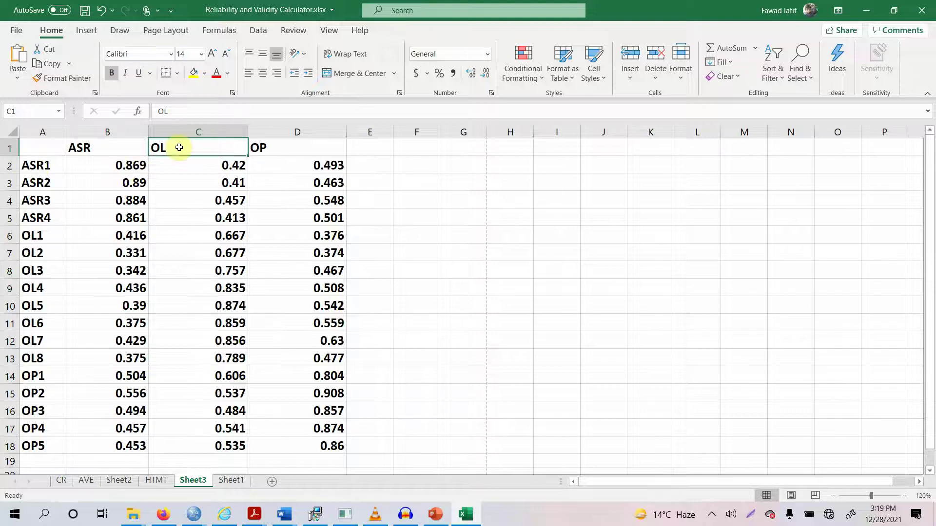
{"action": "left_click", "coordinate": [176, 163]}
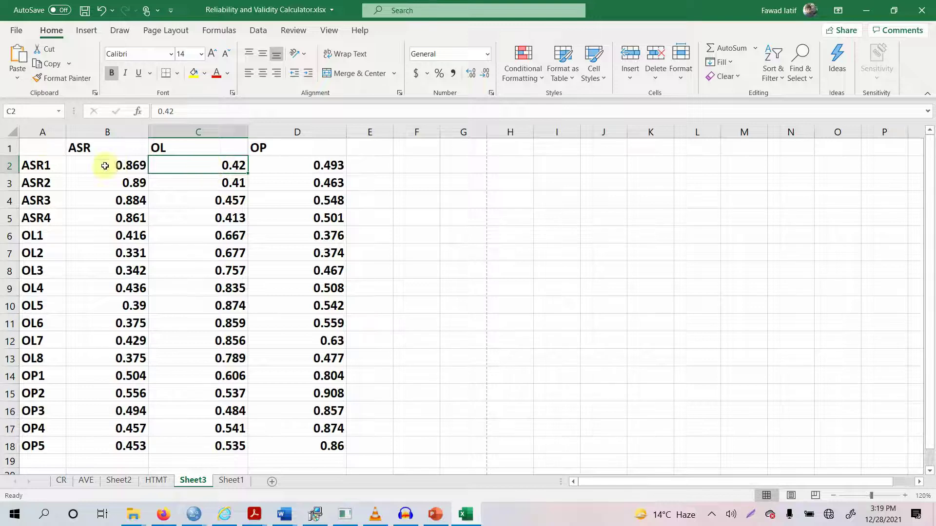
{"action": "left_click", "coordinate": [324, 166]}
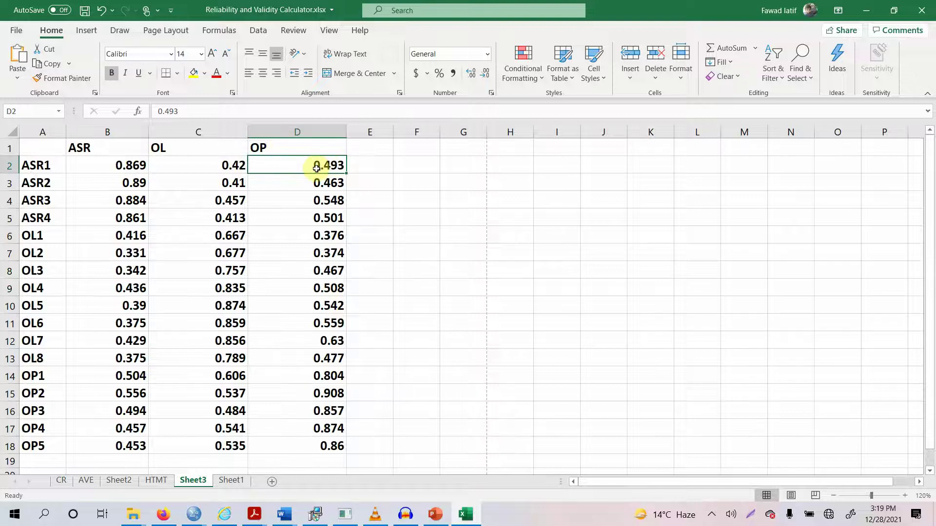
Step: Compare ASR1's 0.869 ASR loading with the OL and OP columns, then ASR2–ASR4's own loadings
{"action": "left_click", "coordinate": [46, 166]}
{"action": "left_click", "coordinate": [91, 165]}
{"action": "left_click", "coordinate": [92, 153]}
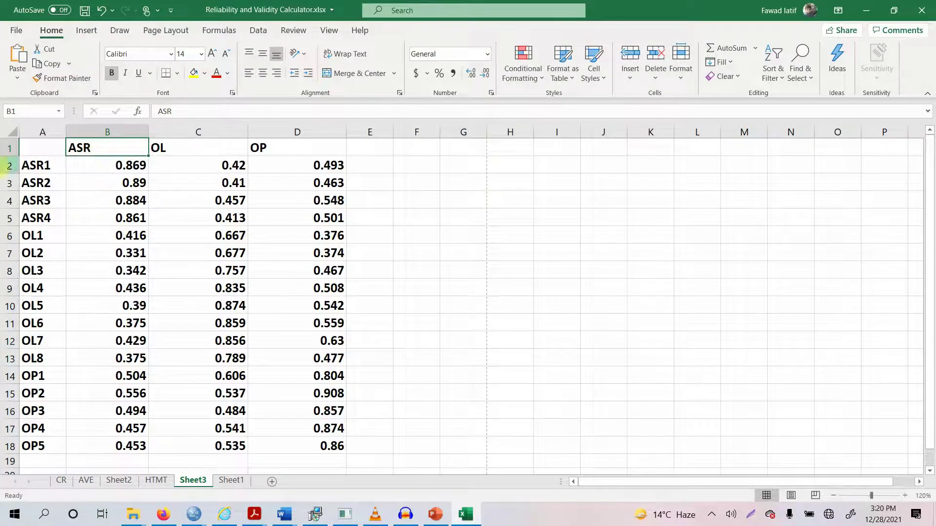
{"action": "left_click", "coordinate": [129, 170]}
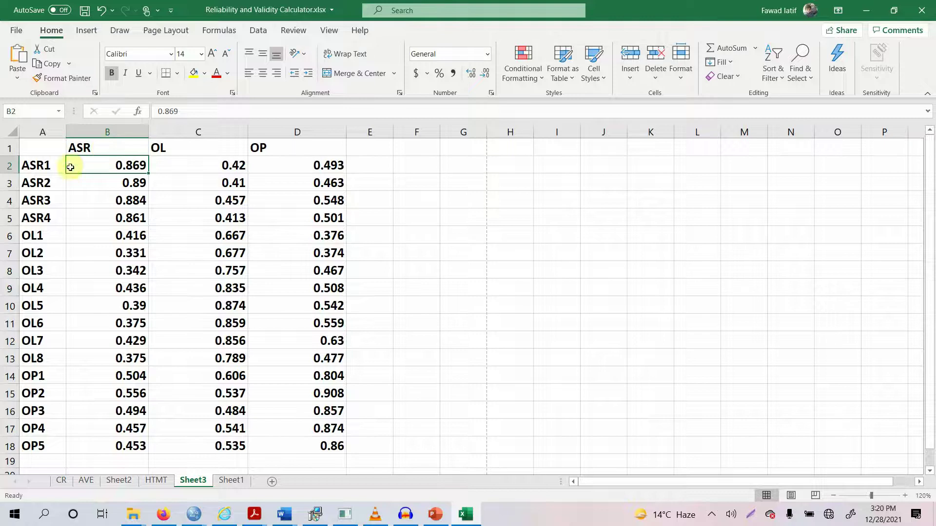
{"action": "left_click", "coordinate": [186, 145]}
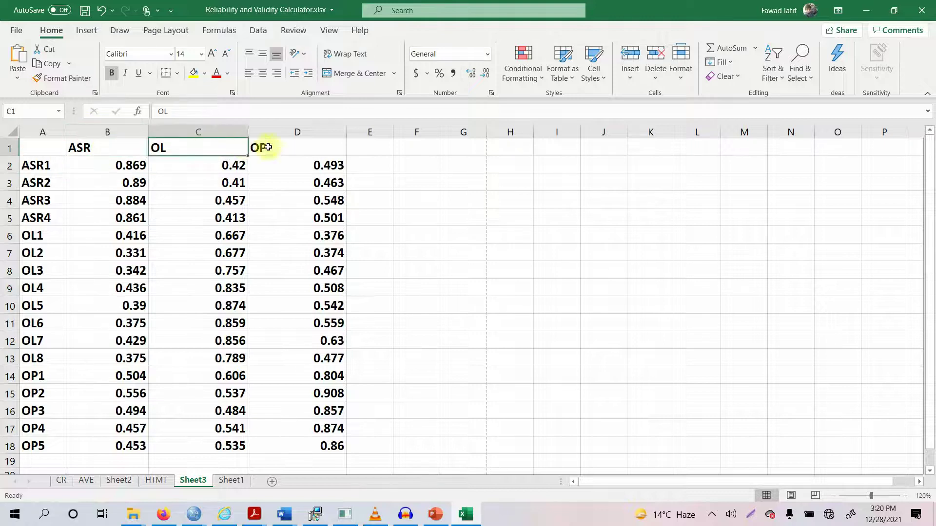
{"action": "left_click", "coordinate": [254, 147]}
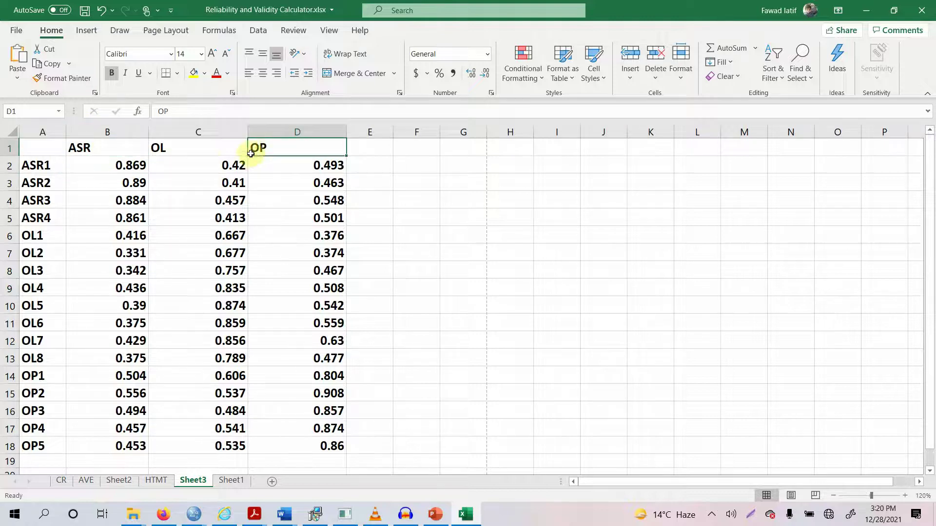
{"action": "left_click", "coordinate": [90, 172]}
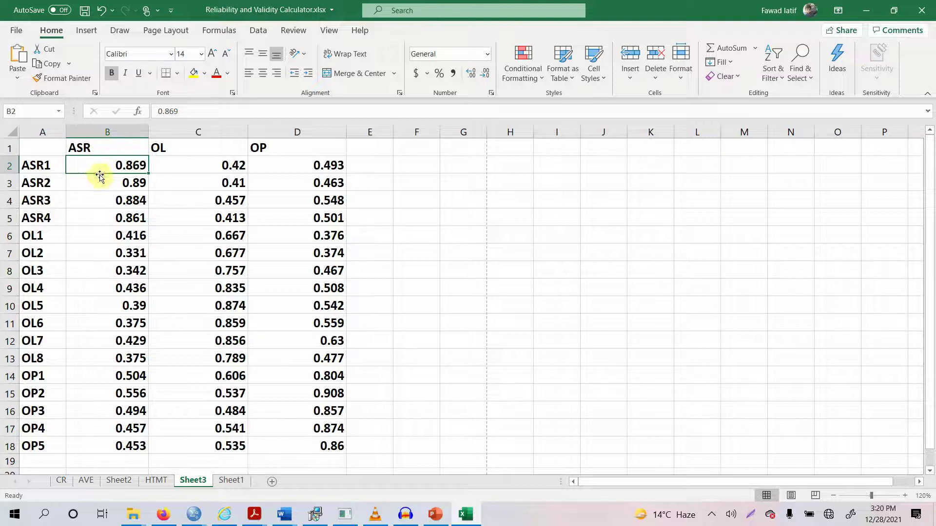
{"action": "left_click", "coordinate": [102, 187]}
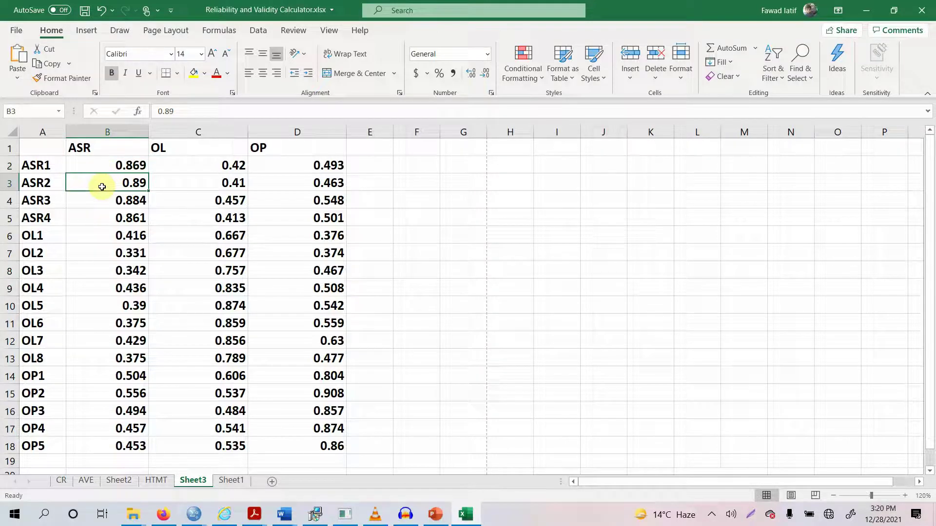
{"action": "left_click", "coordinate": [103, 202]}
{"action": "left_click", "coordinate": [104, 216]}
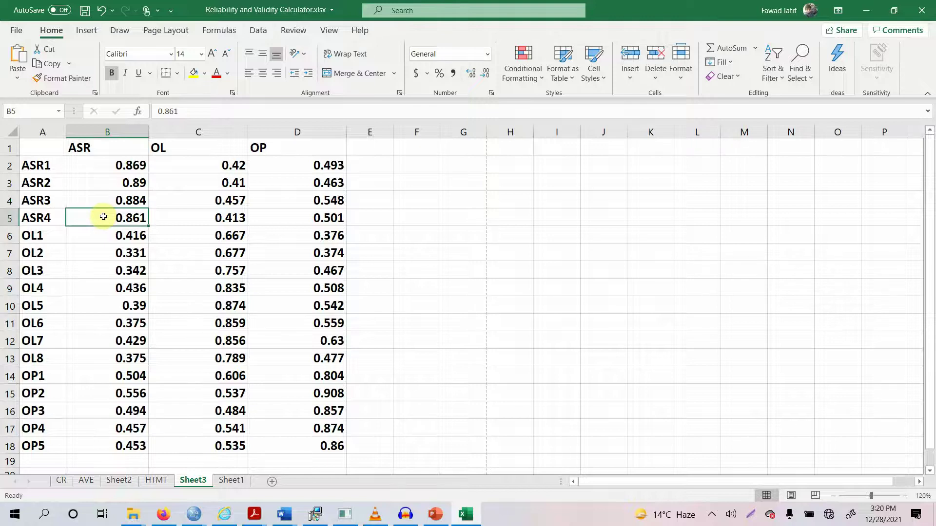
Step: Fill B2:B5, the ASR1–ASR4 own loadings (0.861–0.89), with yellow
{"action": "left_click_drag", "start_coordinate": [104, 165], "coordinate": [114, 216]}
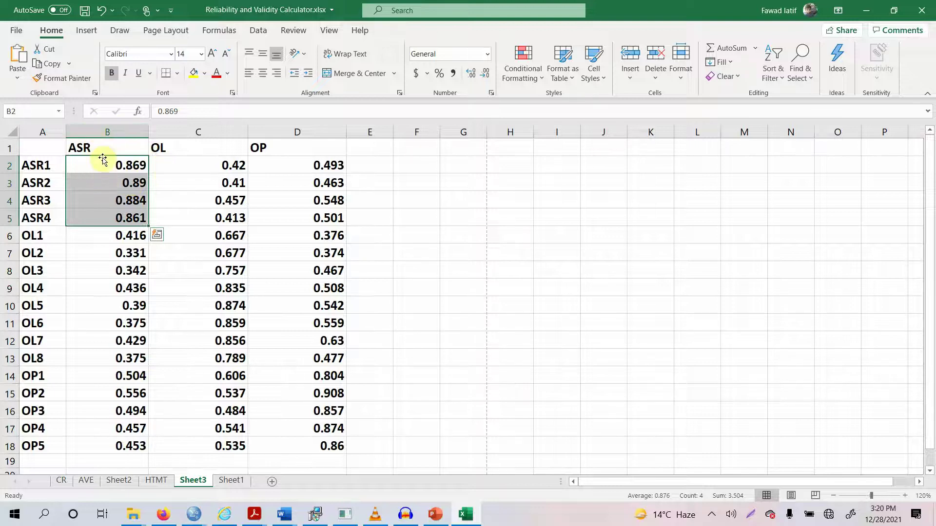
{"action": "left_click", "coordinate": [196, 74]}
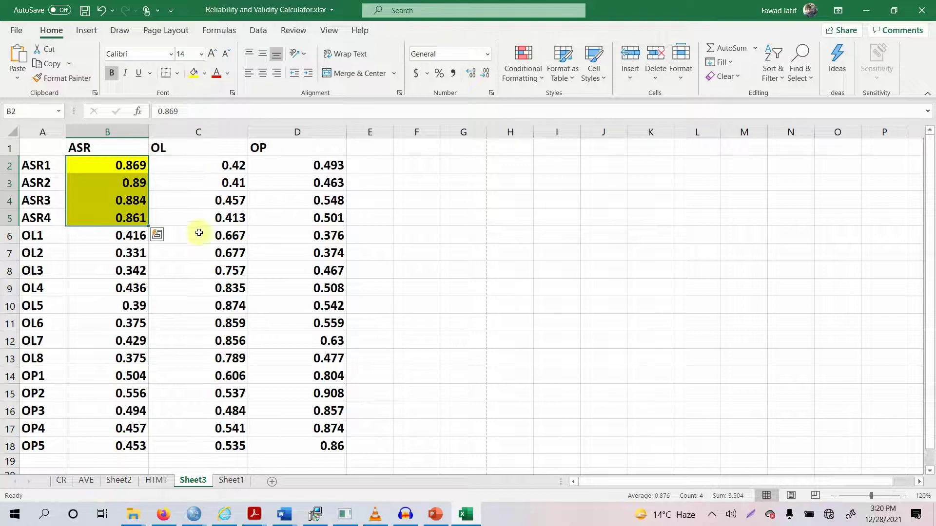
{"action": "left_click", "coordinate": [54, 237]}
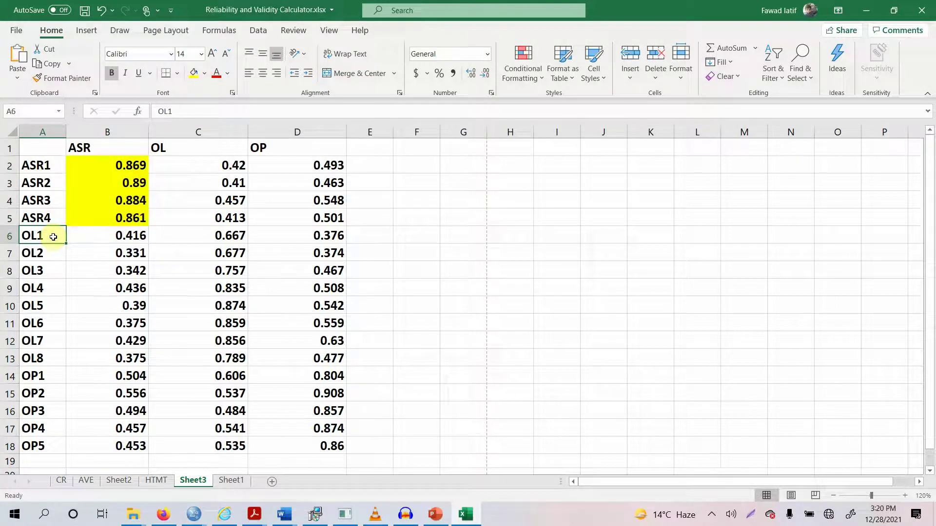
{"action": "left_click_drag", "start_coordinate": [52, 238], "coordinate": [55, 353]}
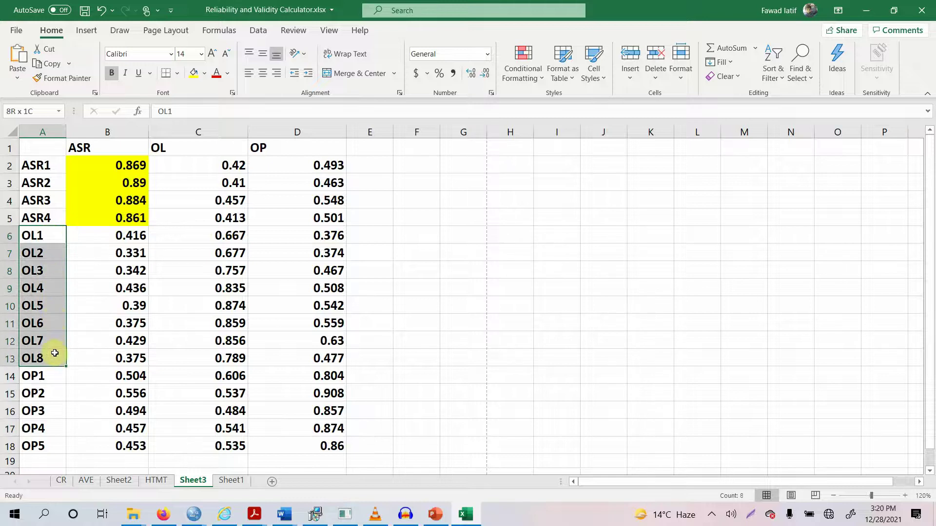
{"action": "left_click", "coordinate": [169, 149]}
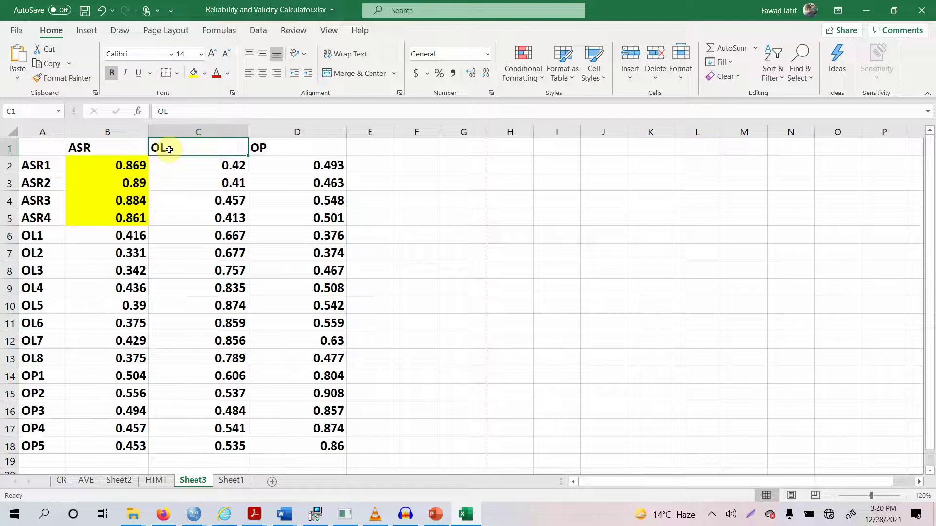
{"action": "left_click_drag", "start_coordinate": [49, 236], "coordinate": [44, 345]}
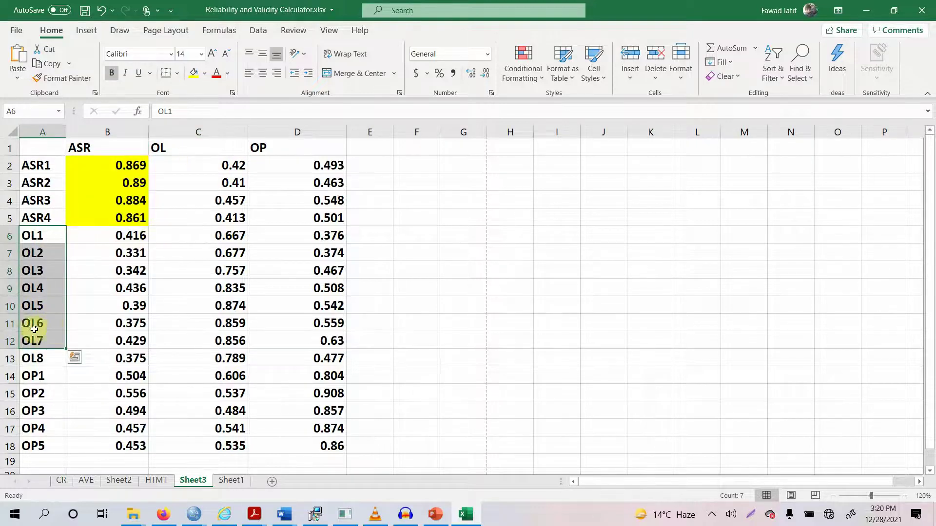
{"action": "left_click", "coordinate": [183, 151]}
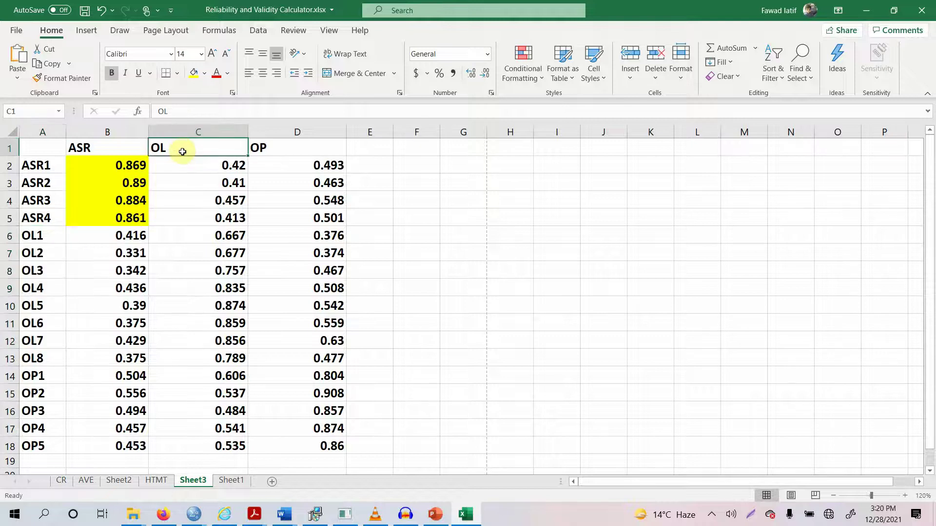
{"action": "left_click_drag", "start_coordinate": [57, 236], "coordinate": [55, 341]}
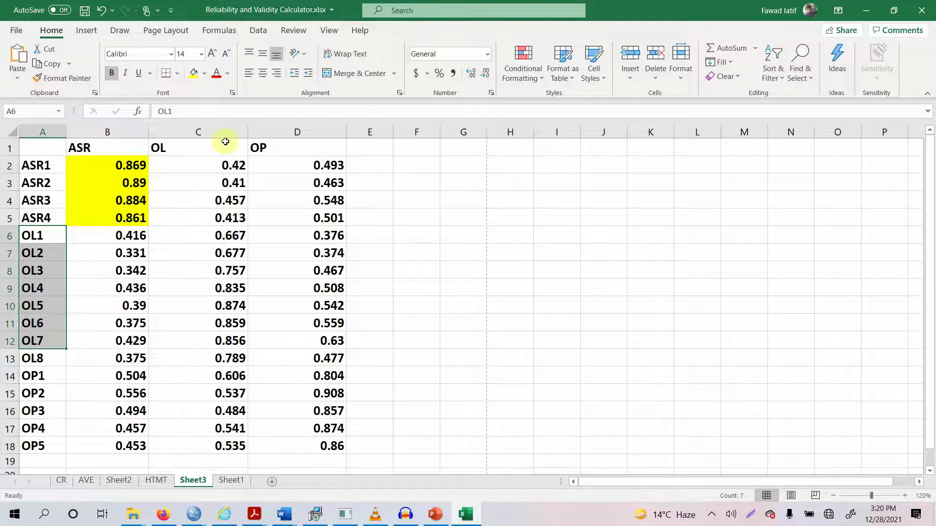
{"action": "left_click", "coordinate": [166, 152]}
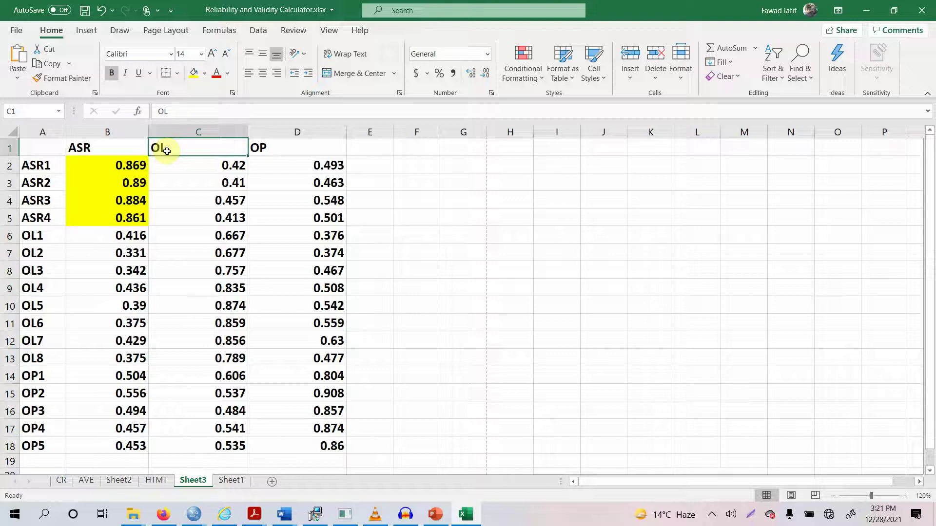
{"action": "left_click_drag", "start_coordinate": [21, 236], "coordinate": [37, 358]}
{"action": "left_click", "coordinate": [179, 148]}
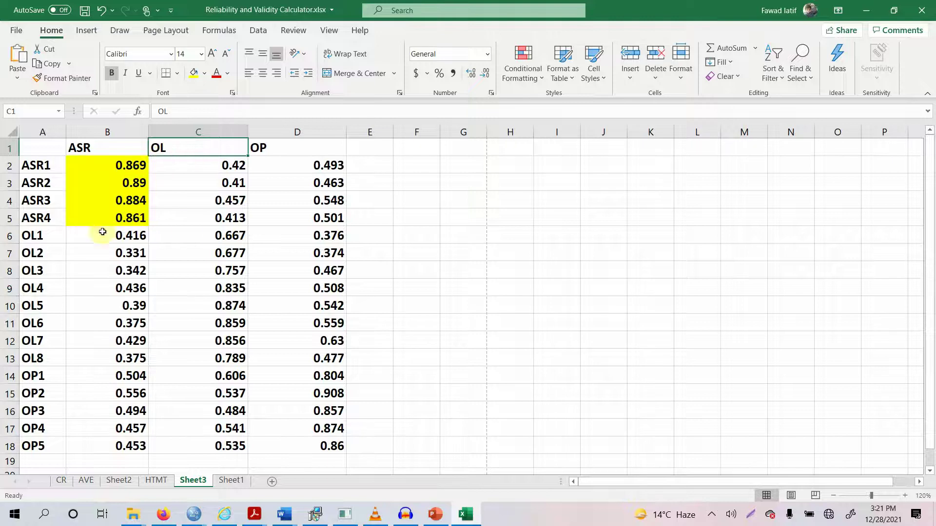
{"action": "left_click", "coordinate": [178, 237]}
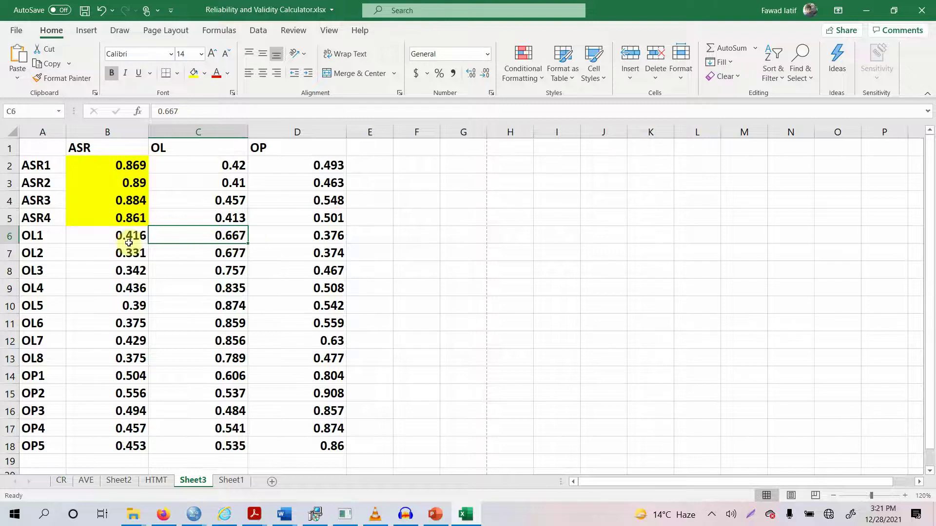
{"action": "left_click", "coordinate": [38, 238]}
{"action": "left_click", "coordinate": [103, 238]}
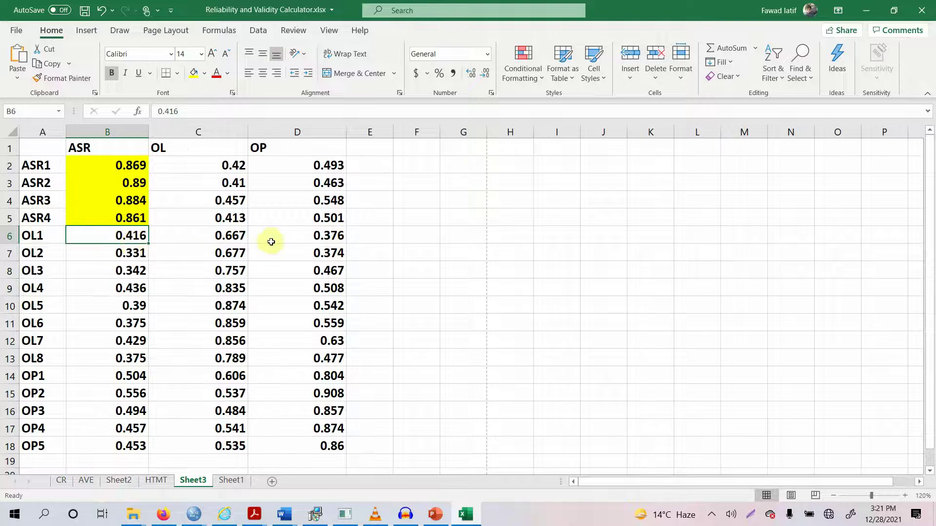
{"action": "key", "text": "Right"}
{"action": "key", "text": "Right"}
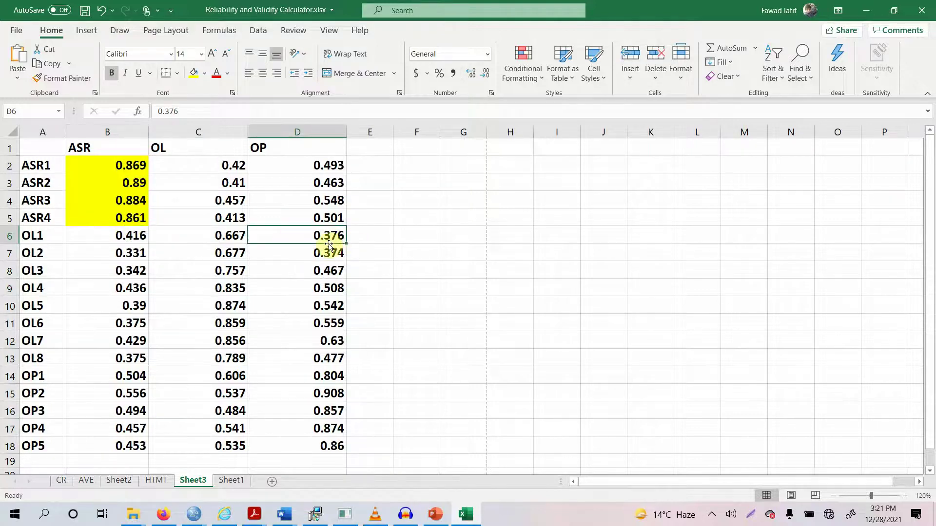
{"action": "left_click", "coordinate": [209, 238]}
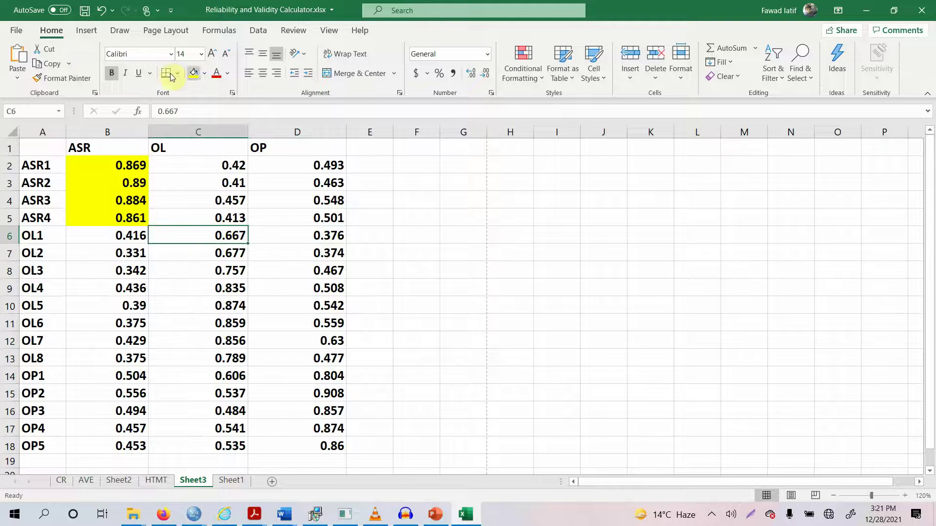
Step: Fill OL1's and OL2's OL loadings, then C8:C13, with yellow
{"action": "left_click", "coordinate": [195, 77]}
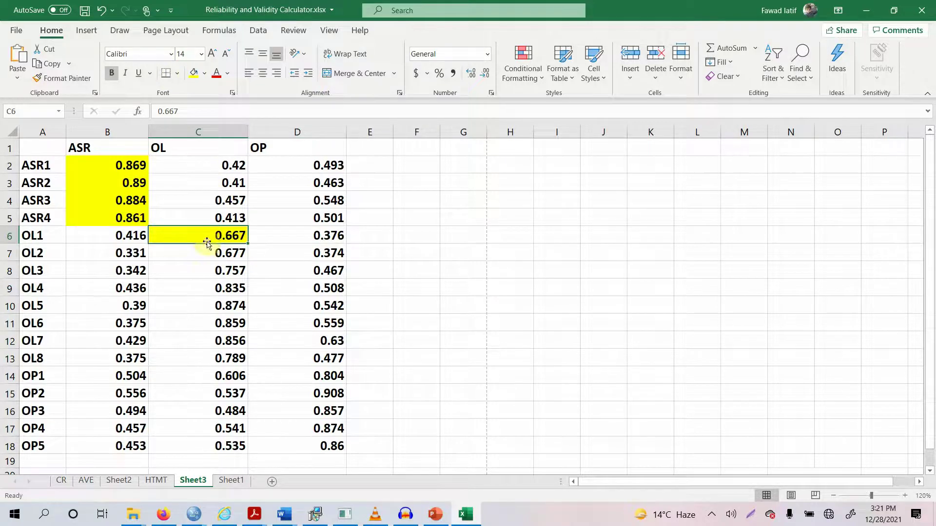
{"action": "left_click", "coordinate": [206, 253]}
{"action": "left_click", "coordinate": [194, 73]}
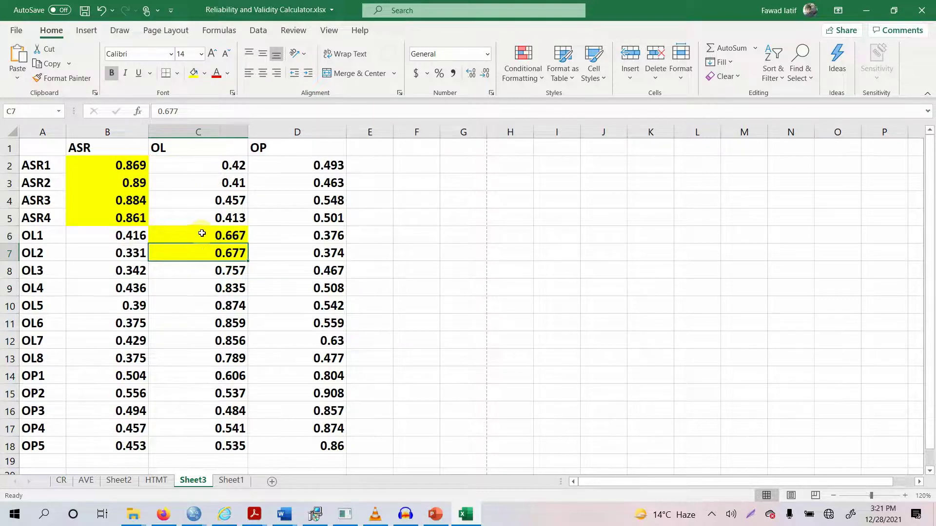
{"action": "left_click_drag", "start_coordinate": [205, 270], "coordinate": [213, 358]}
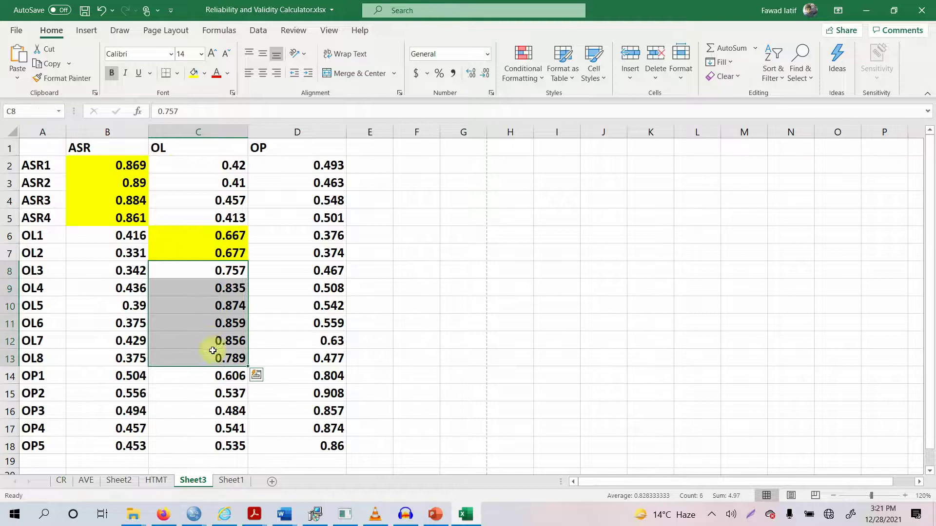
{"action": "left_click", "coordinate": [194, 77]}
Step: Select the OL block against its ASR and OP columns, then the OP own loadings, for comparison
{"action": "left_click_drag", "start_coordinate": [197, 246], "coordinate": [215, 357]}
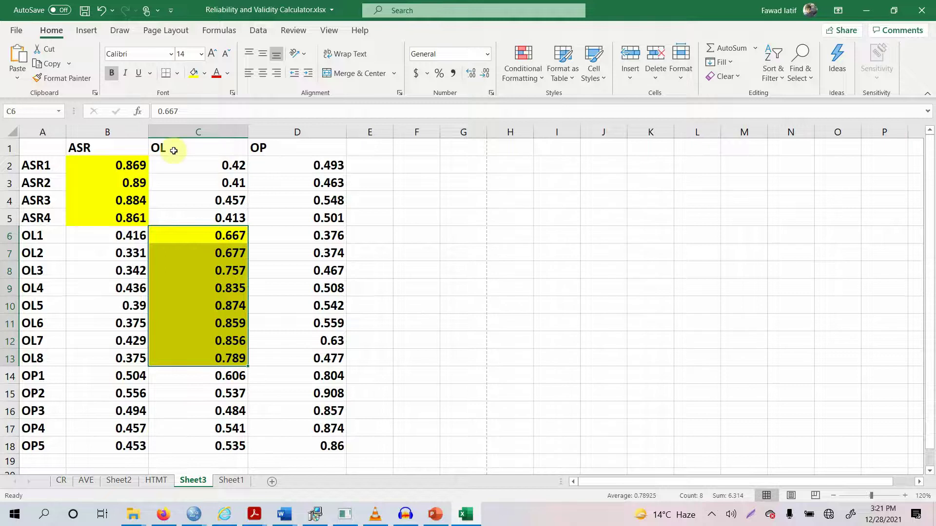
{"action": "left_click_drag", "start_coordinate": [140, 236], "coordinate": [138, 358]}
{"action": "left_click_drag", "start_coordinate": [298, 235], "coordinate": [293, 355]}
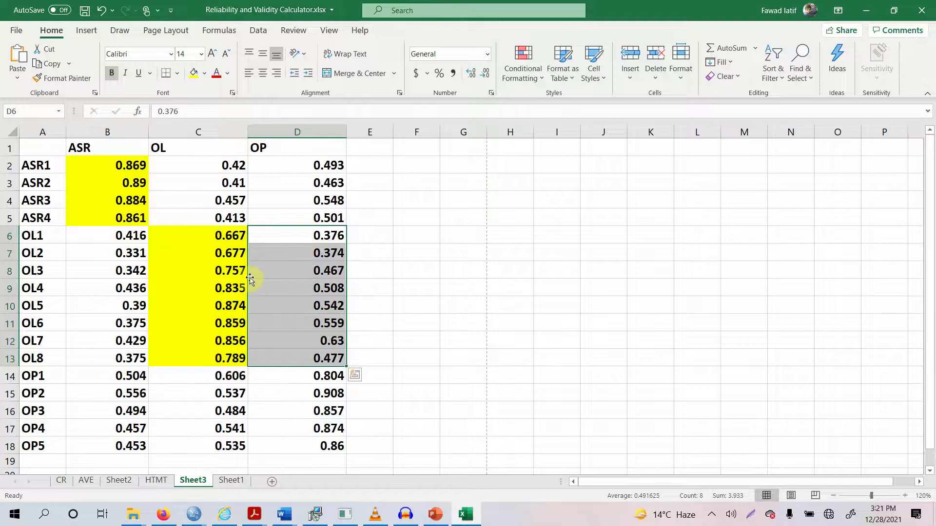
{"action": "left_click_drag", "start_coordinate": [337, 375], "coordinate": [317, 441]}
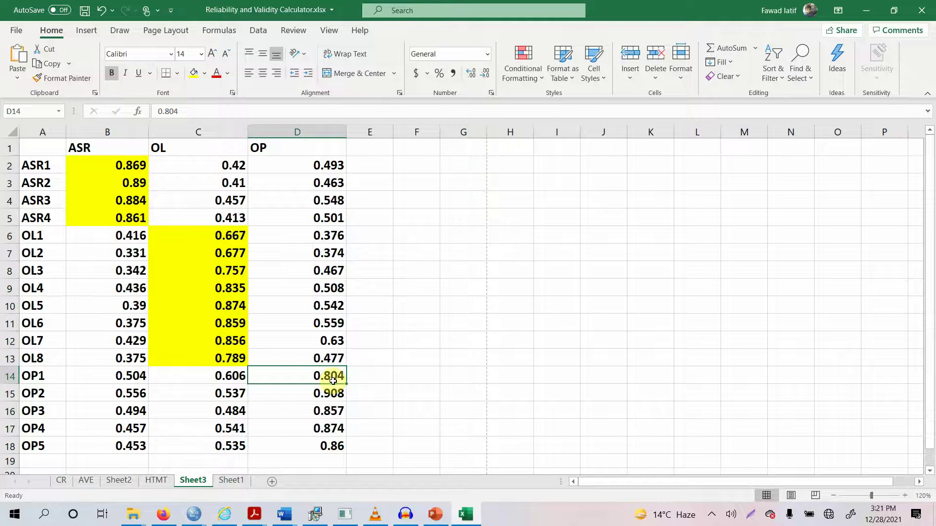
Step: Check OP1's OL and ASR loadings, then view the SmartPLS cross-loadings results
{"action": "left_click", "coordinate": [237, 382]}
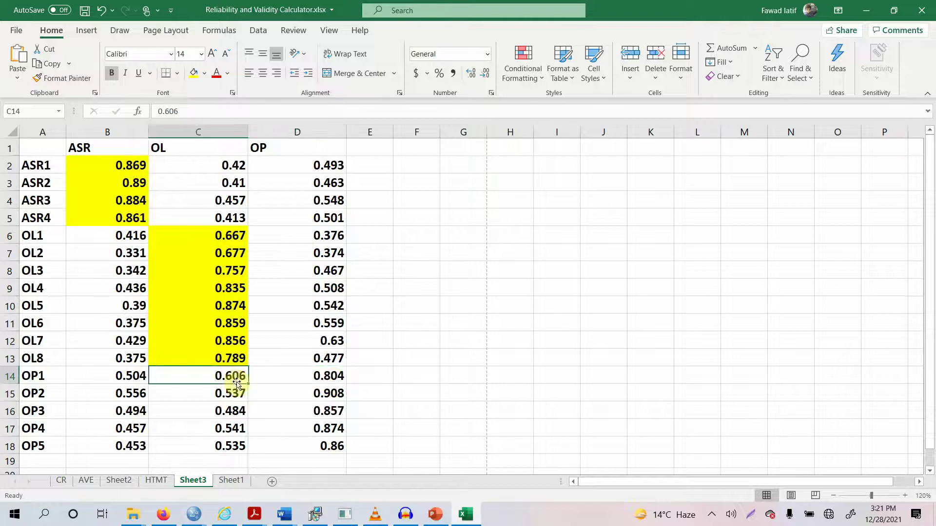
{"action": "left_click", "coordinate": [135, 380]}
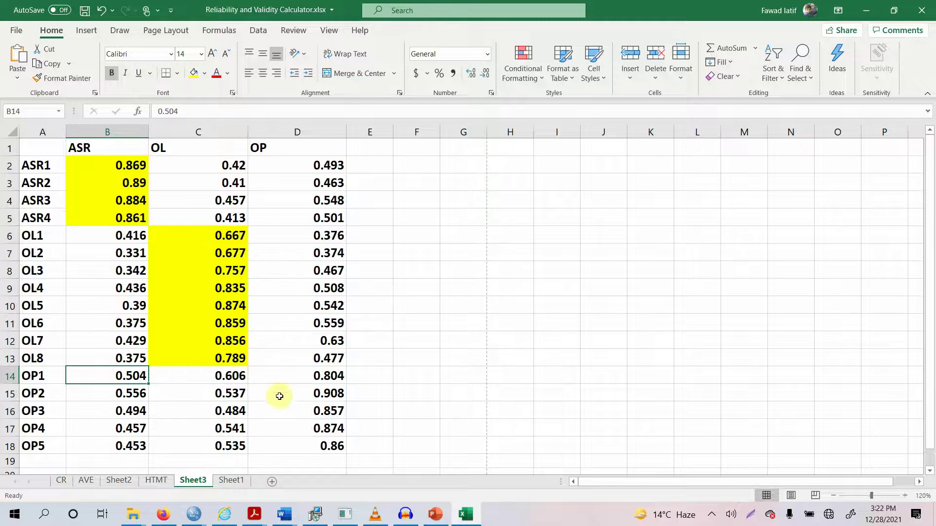
{"action": "key", "text": "alt+Tab"}
{"action": "key", "text": "alt+Tab"}
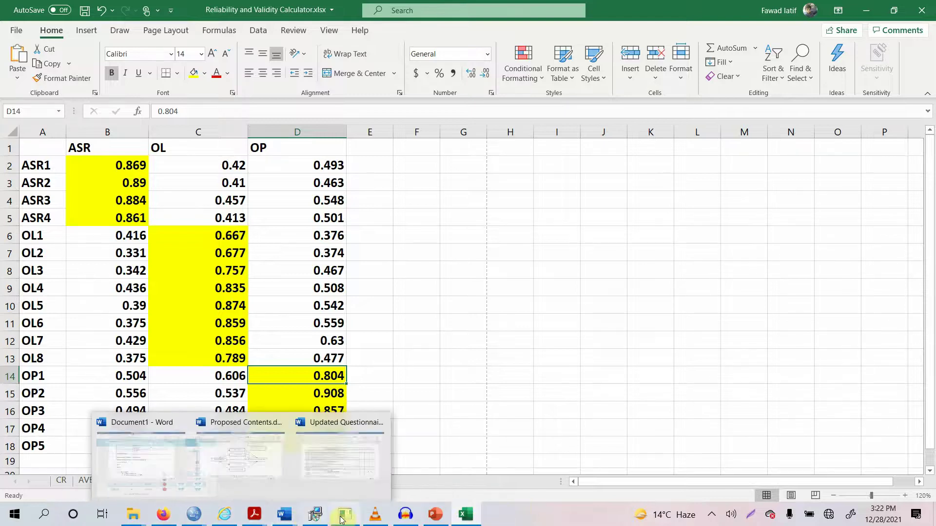
{"action": "mouse_move", "coordinate": [349, 520]}
{"action": "left_click", "coordinate": [354, 460]}
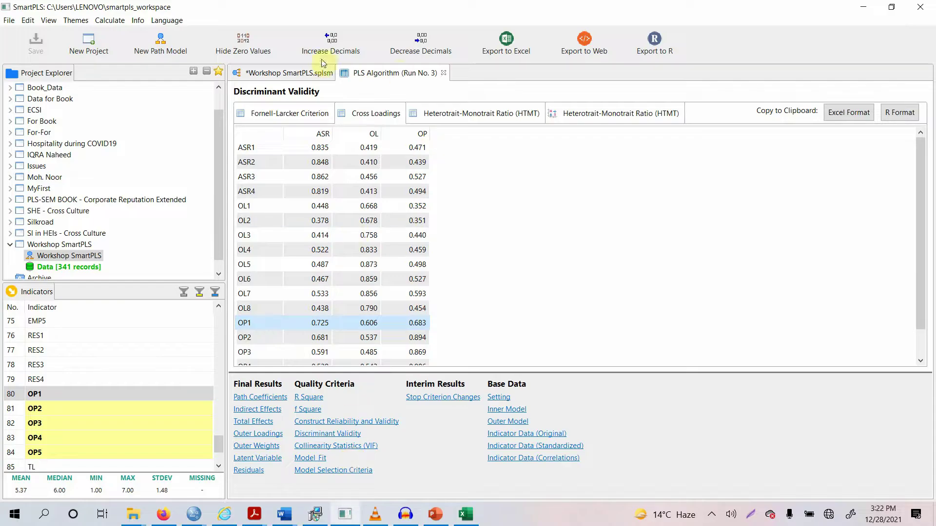
Step: Back in Excel, select the OP own loadings D14:D18 and jump to the OP heading
{"action": "left_click", "coordinate": [290, 68]}
{"action": "left_click", "coordinate": [466, 514]}
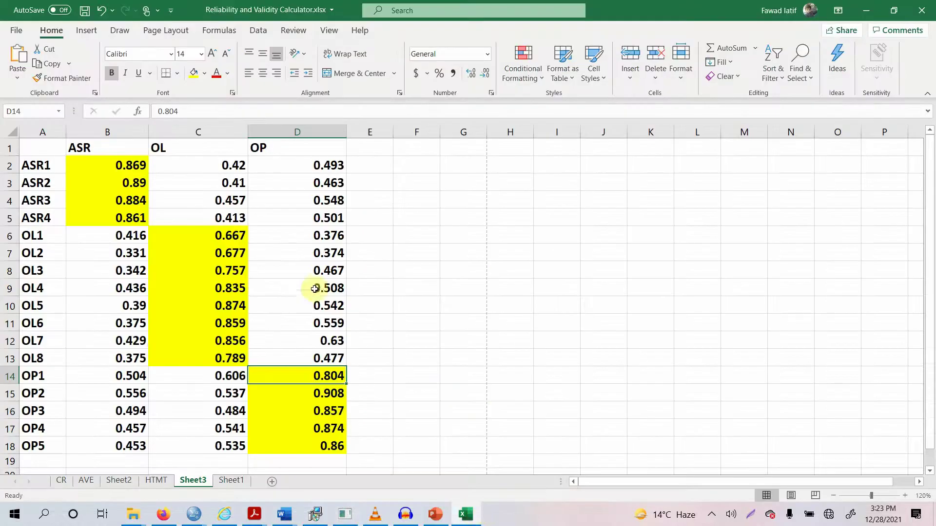
{"action": "left_click_drag", "start_coordinate": [288, 378], "coordinate": [293, 444]}
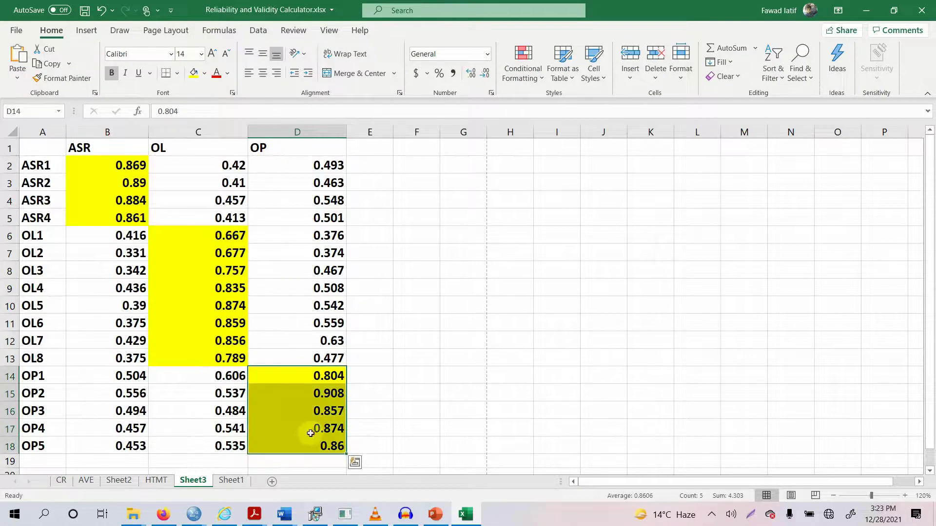
{"action": "key", "text": "ctrl+Up"}
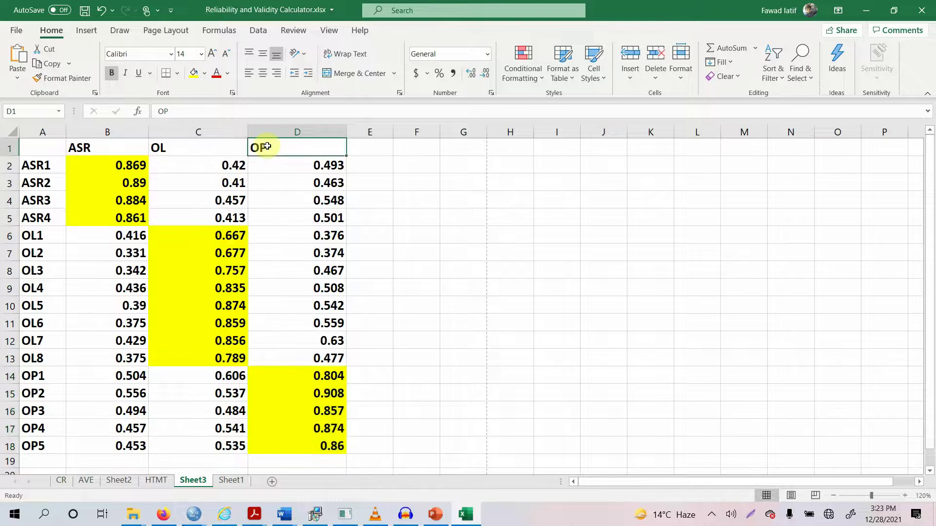
Step: Reselect the yellow OP, OL and ASR loading blocks to compare them against other columns
{"action": "left_click", "coordinate": [139, 376]}
{"action": "left_click", "coordinate": [139, 392]}
{"action": "left_click", "coordinate": [200, 393]}
{"action": "left_click_drag", "start_coordinate": [285, 375], "coordinate": [292, 444]}
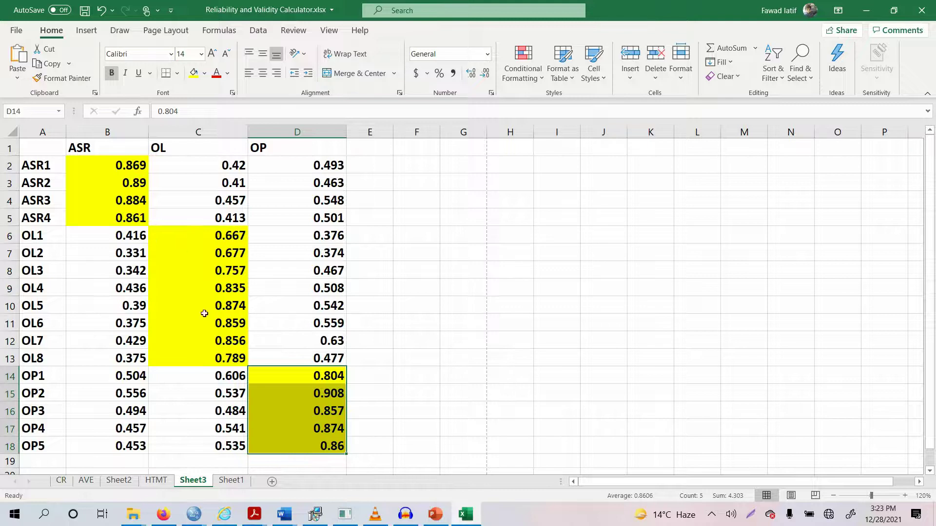
{"action": "left_click_drag", "start_coordinate": [179, 241], "coordinate": [189, 356]}
{"action": "left_click_drag", "start_coordinate": [78, 167], "coordinate": [95, 213]}
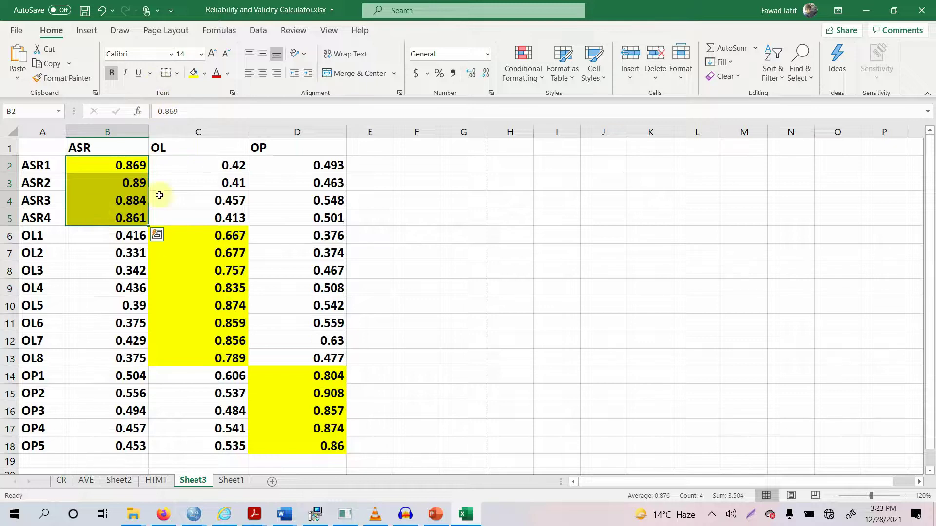
{"action": "left_click_drag", "start_coordinate": [173, 236], "coordinate": [185, 358]}
{"action": "left_click_drag", "start_coordinate": [283, 374], "coordinate": [285, 442]}
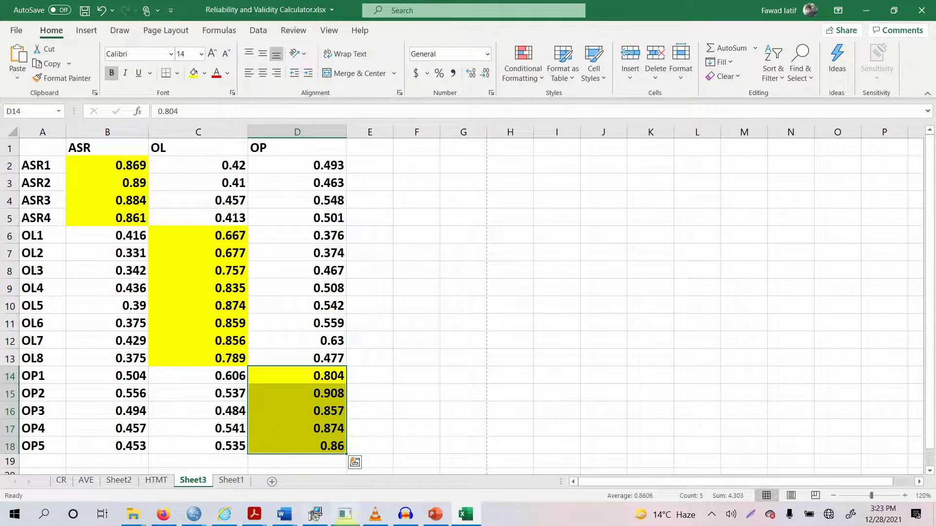
Step: Show SmartPLS's HTMT matrix: OL–ASR 0.628, OP–ASR 0.707, OP–OL 0.635
{"action": "left_click", "coordinate": [351, 518]}
{"action": "left_click", "coordinate": [378, 73]}
{"action": "left_click", "coordinate": [349, 436]}
{"action": "left_click", "coordinate": [438, 115]}
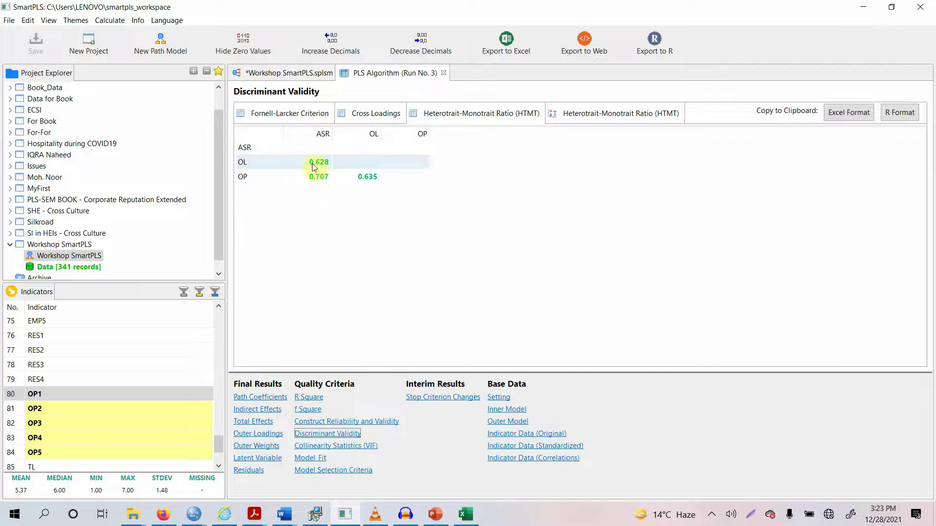
Step: View the Fornell-Larcker table, then the Cross Loadings table, before returning to Excel
{"action": "left_click", "coordinate": [271, 116]}
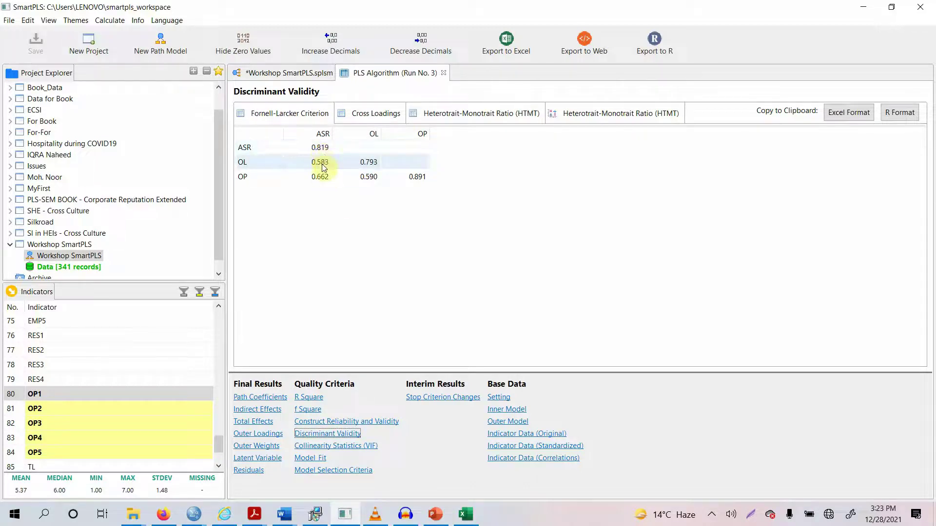
{"action": "left_click", "coordinate": [341, 117]}
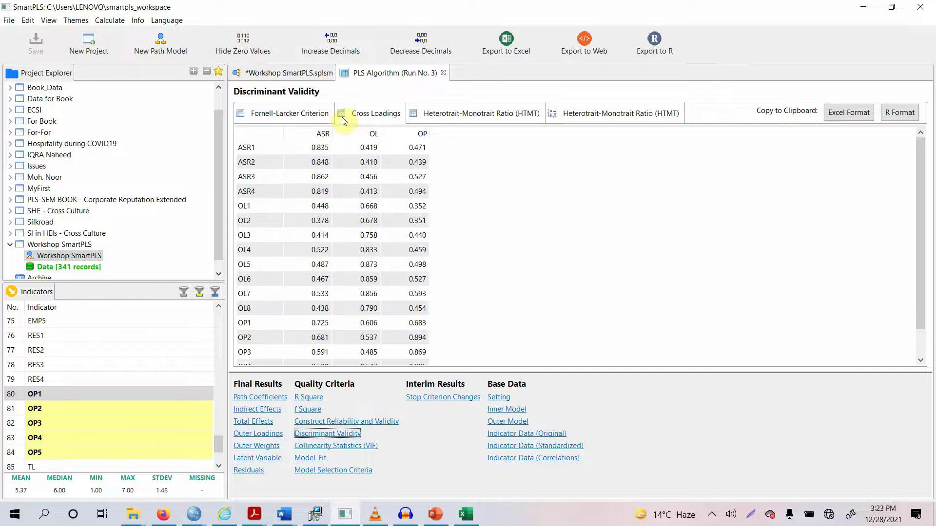
{"action": "left_click", "coordinate": [466, 514]}
Step: Compare ASR1's loadings in B2 (ASR), C2 (OL) and D2 (OP)
{"action": "left_click", "coordinate": [204, 167]}
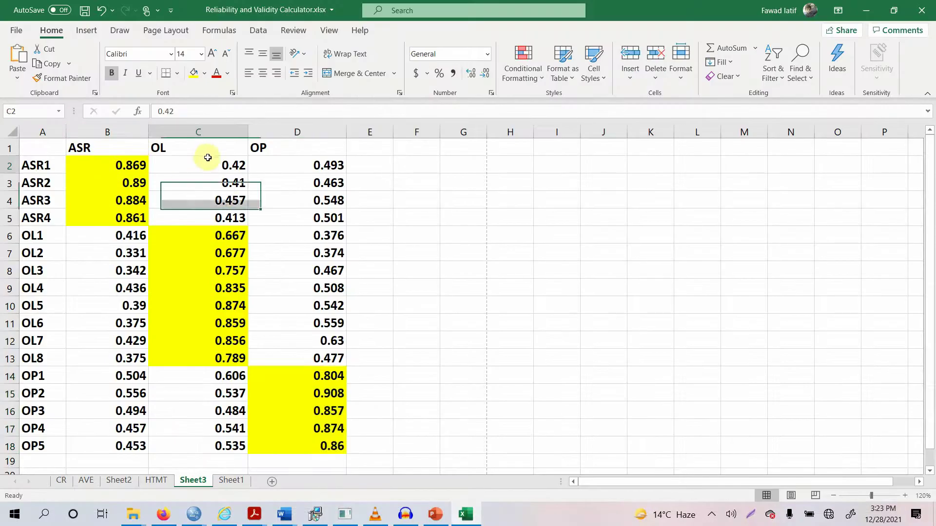
{"action": "left_click", "coordinate": [199, 186]}
{"action": "left_click", "coordinate": [117, 167]}
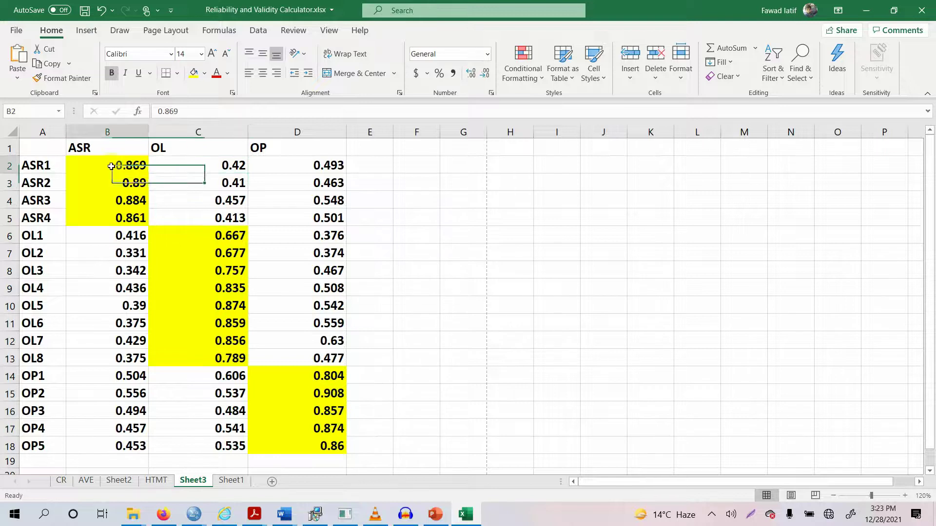
{"action": "left_click", "coordinate": [171, 165]}
{"action": "left_click", "coordinate": [285, 164]}
{"action": "left_click", "coordinate": [234, 167]}
{"action": "key", "text": "Right"}
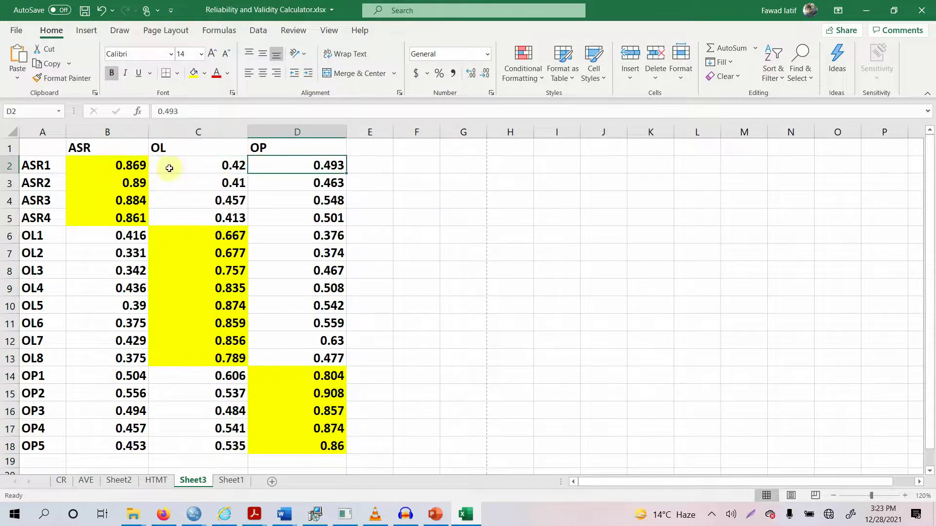
{"action": "left_click", "coordinate": [130, 167]}
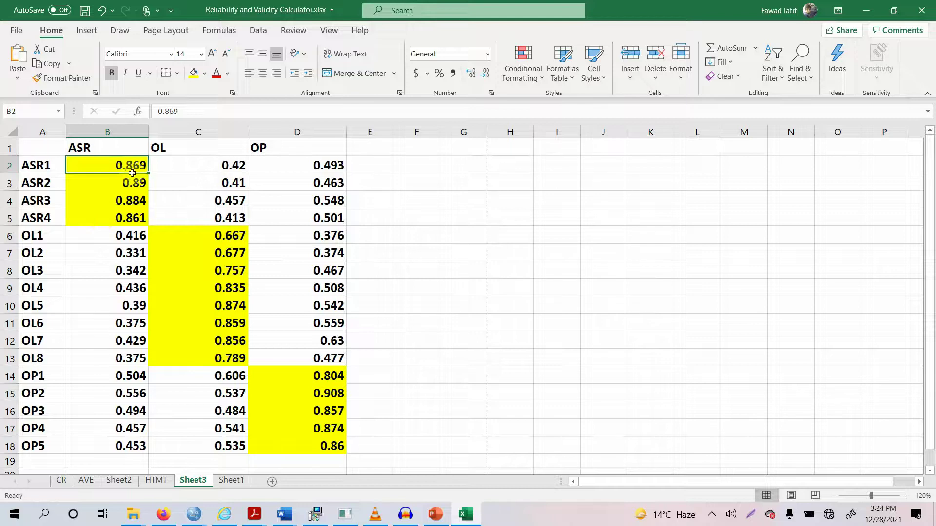
{"action": "left_click", "coordinate": [192, 161]}
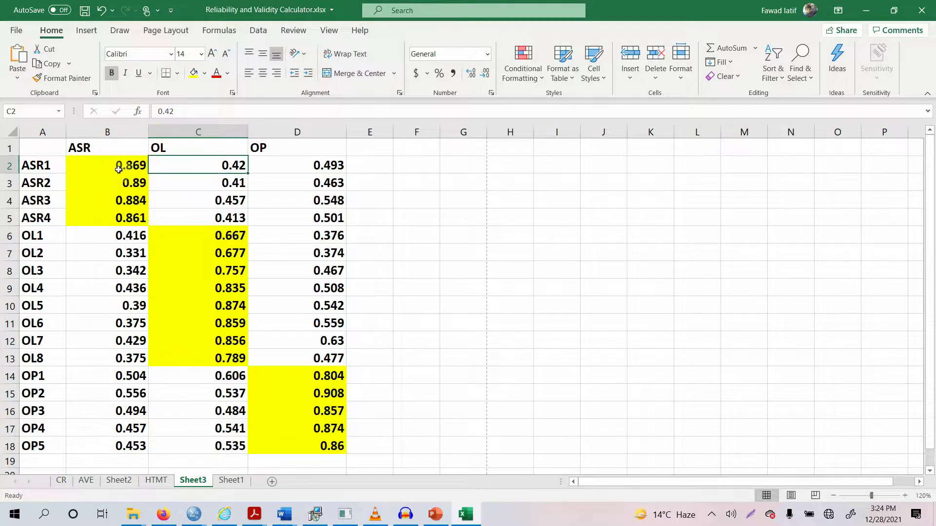
Step: Point out the ASR and OL headers in B1 and C1, then return to SmartPLS
{"action": "left_click_drag", "start_coordinate": [95, 146], "coordinate": [151, 145]}
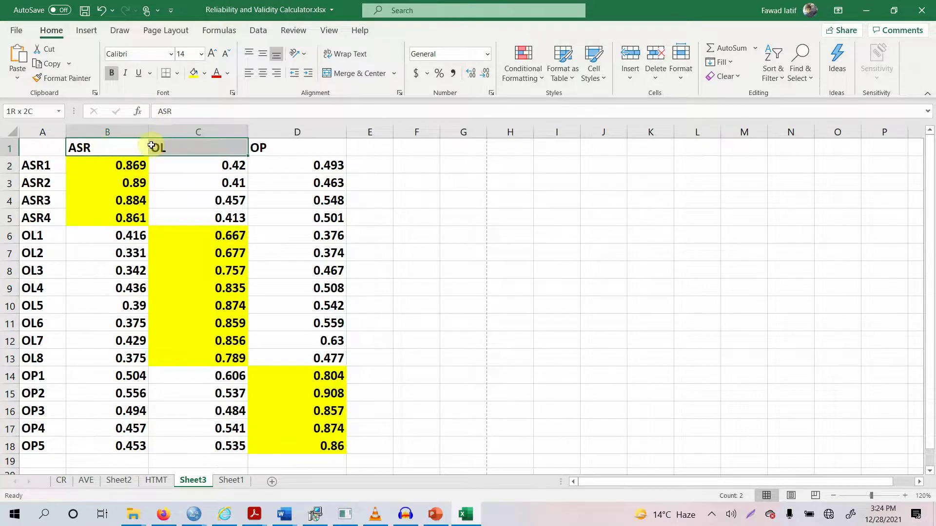
{"action": "left_click", "coordinate": [98, 144]}
{"action": "left_click", "coordinate": [159, 144]}
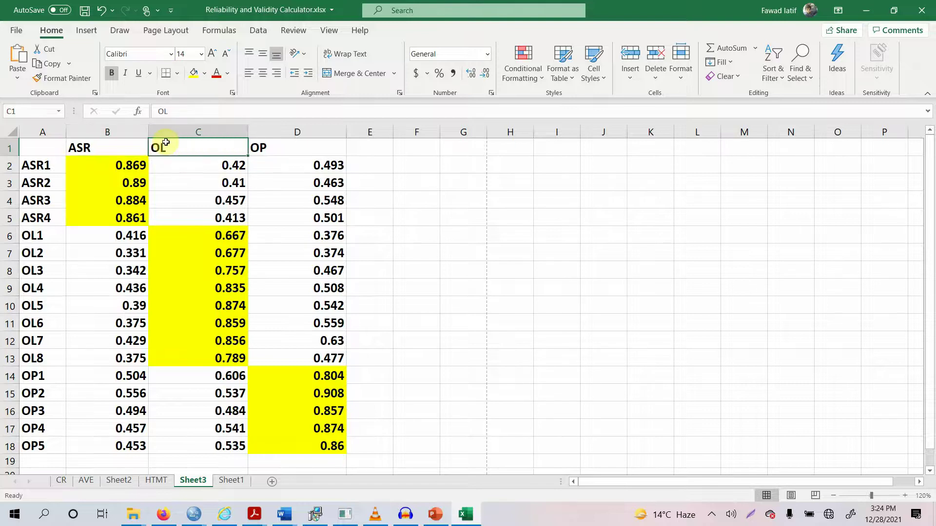
{"action": "left_click", "coordinate": [132, 144]}
{"action": "left_click", "coordinate": [167, 142]}
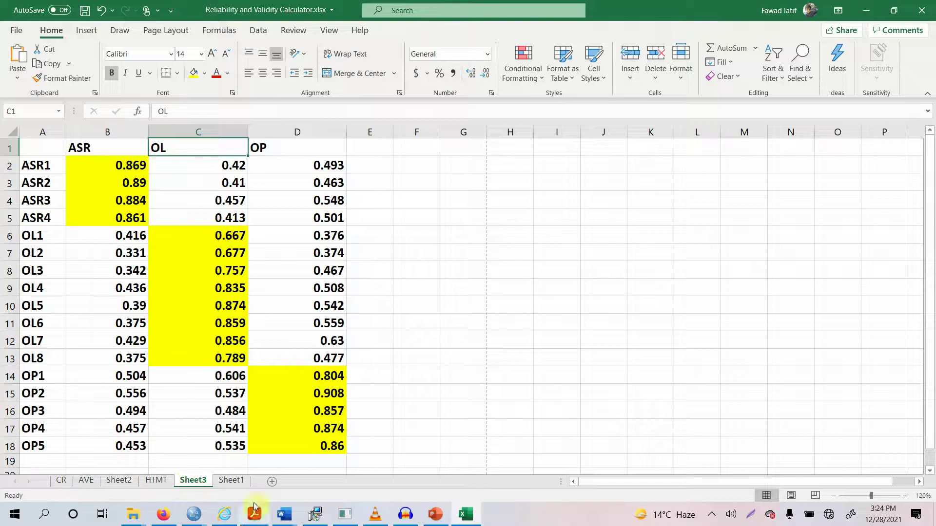
{"action": "left_click", "coordinate": [344, 514]}
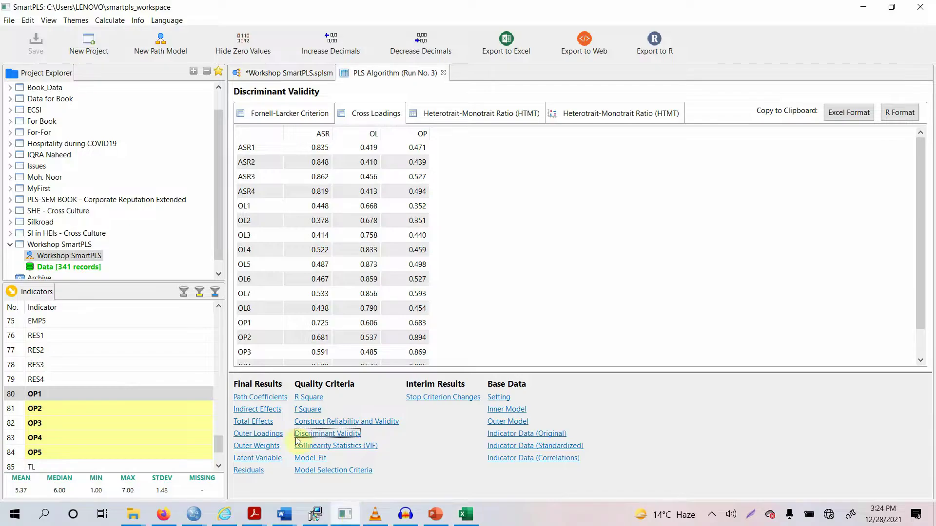
Step: Review the Fornell-Larcker table's OL row against the cross loadings, then return to Excel
{"action": "left_click", "coordinate": [259, 73]}
{"action": "left_click", "coordinate": [392, 72]}
{"action": "left_click", "coordinate": [314, 434]}
{"action": "left_click", "coordinate": [266, 113]}
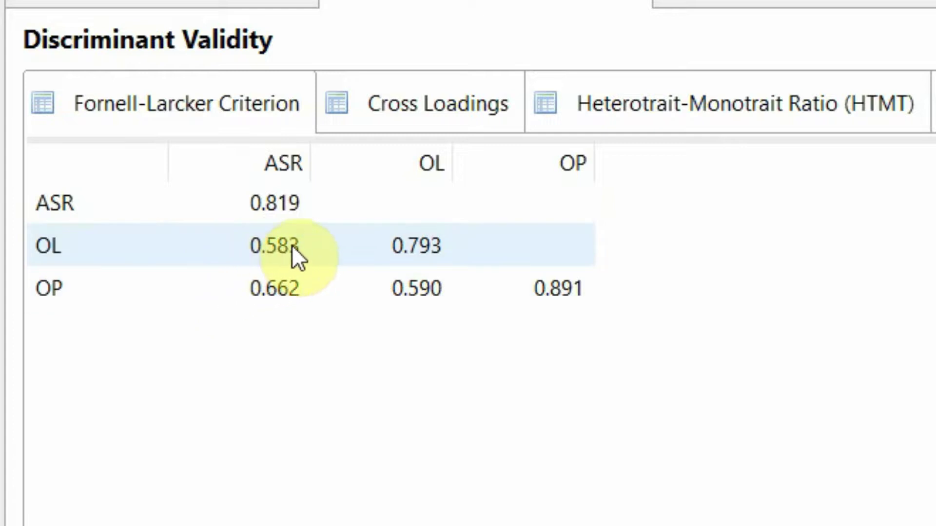
{"action": "left_click", "coordinate": [274, 250]}
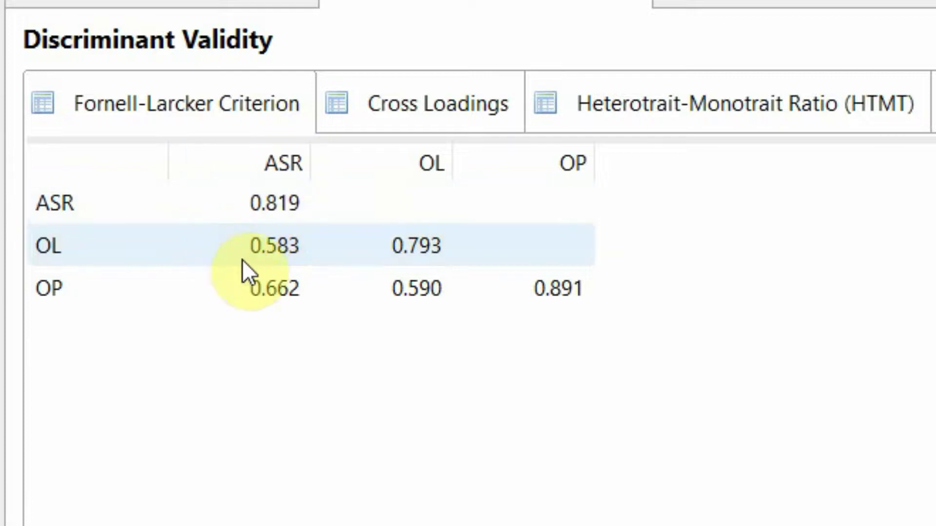
{"action": "left_click", "coordinate": [390, 103]}
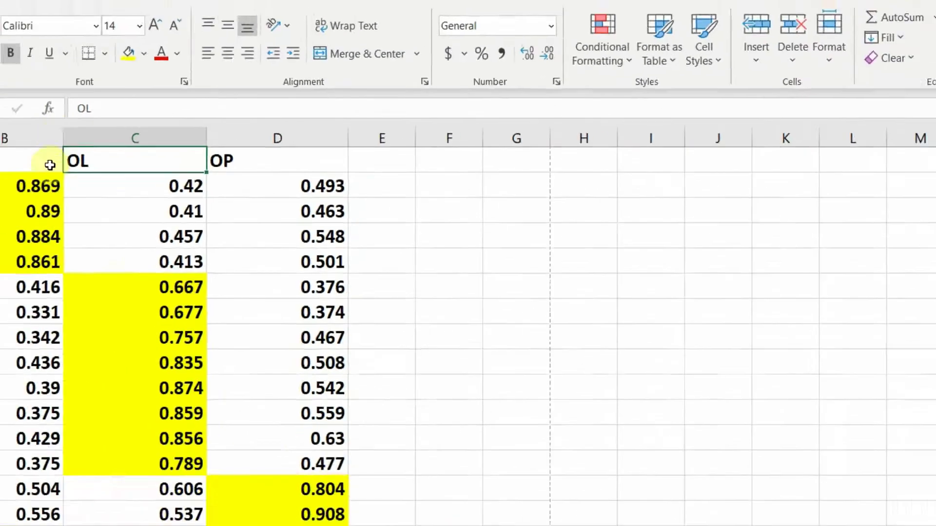
{"action": "left_click", "coordinate": [25, 181]}
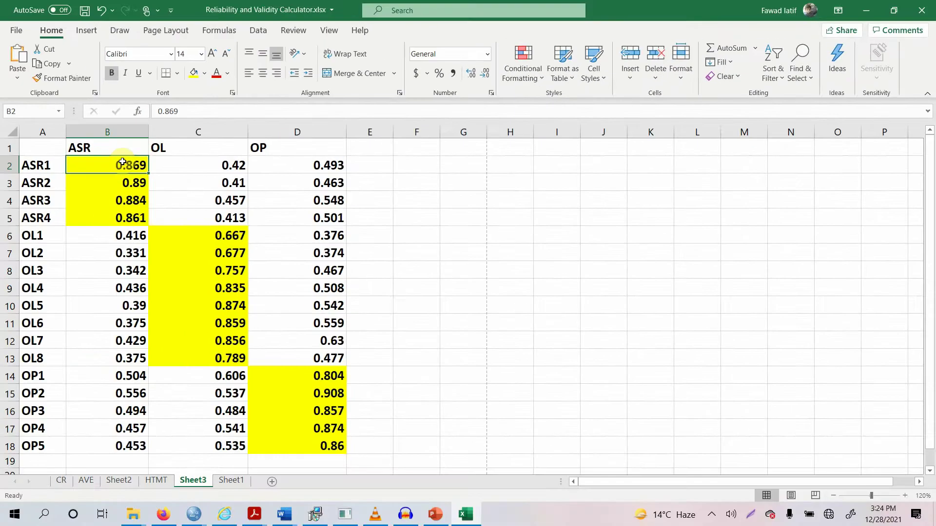
Step: Enter 0.910 in C2 and compare it with ASR1's own 0.869 loading in B2
{"action": "key", "text": "Right"}
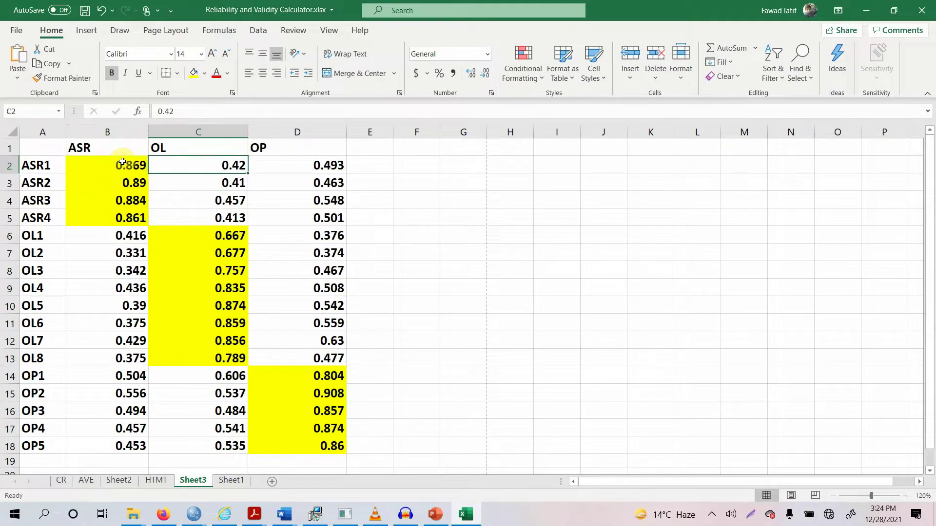
{"action": "type", "text": "0.910"}
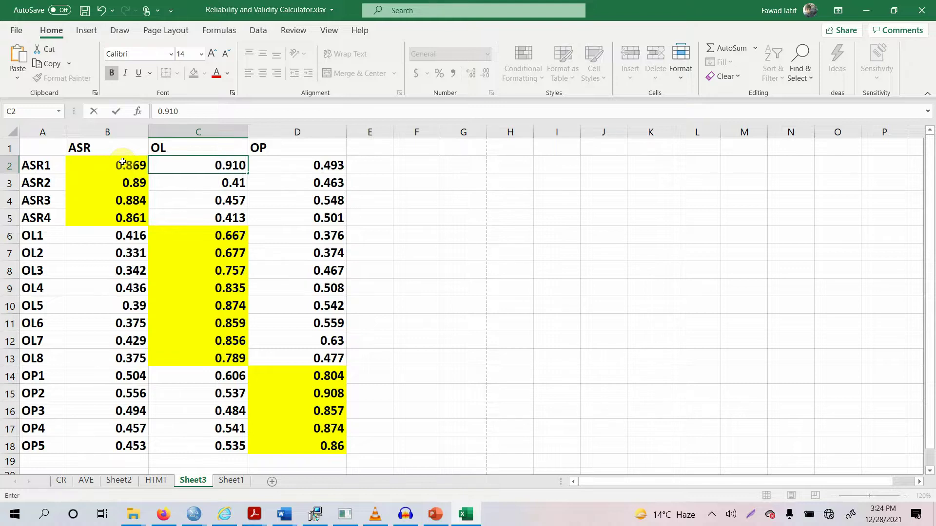
{"action": "key", "text": "Left"}
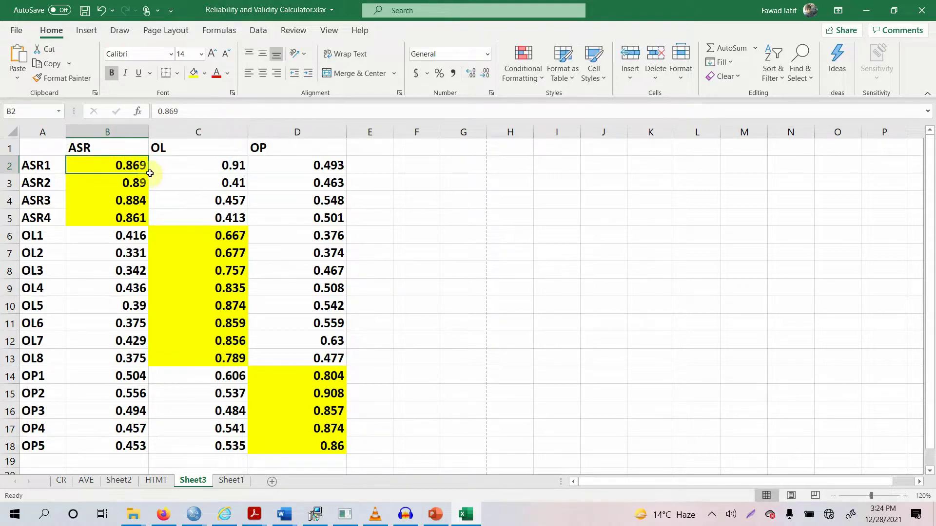
{"action": "left_click", "coordinate": [193, 167]}
{"action": "left_click", "coordinate": [58, 167]}
{"action": "left_click", "coordinate": [103, 166]}
{"action": "left_click", "coordinate": [186, 165]}
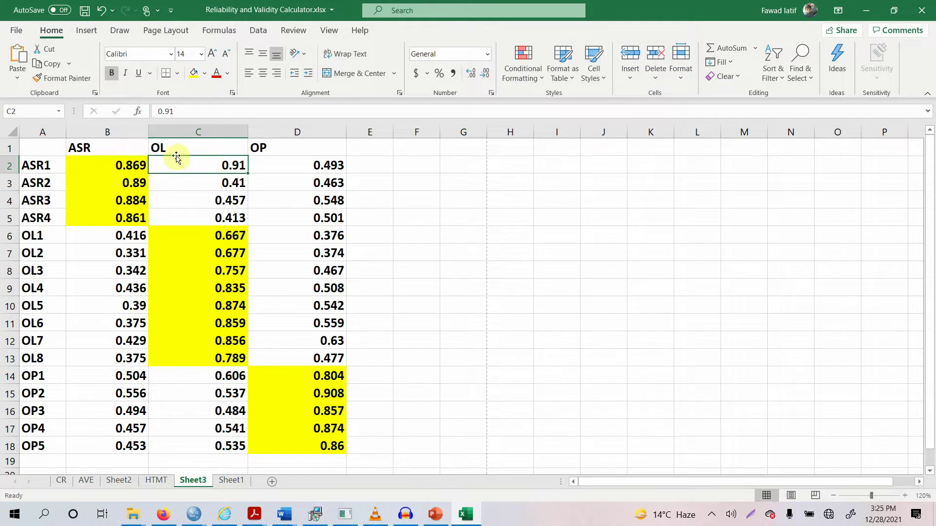
{"action": "left_click", "coordinate": [102, 164]}
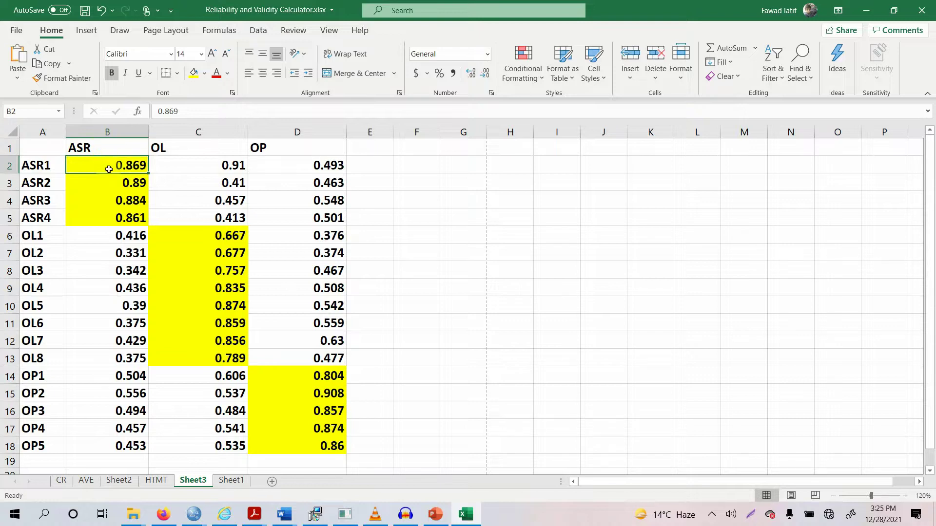
Step: Compare ASR1's own-construct loading in B2 against its loading in C2
{"action": "left_click", "coordinate": [182, 161]}
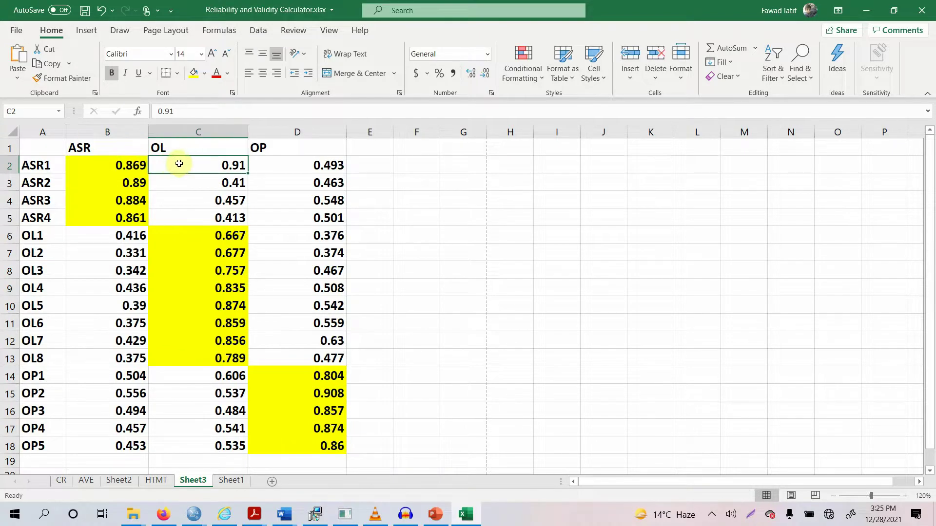
{"action": "left_click", "coordinate": [105, 163]}
{"action": "left_click", "coordinate": [213, 159]}
{"action": "left_click", "coordinate": [122, 163]}
{"action": "left_click", "coordinate": [188, 159]}
{"action": "left_click", "coordinate": [121, 163]}
{"action": "left_click", "coordinate": [177, 168]}
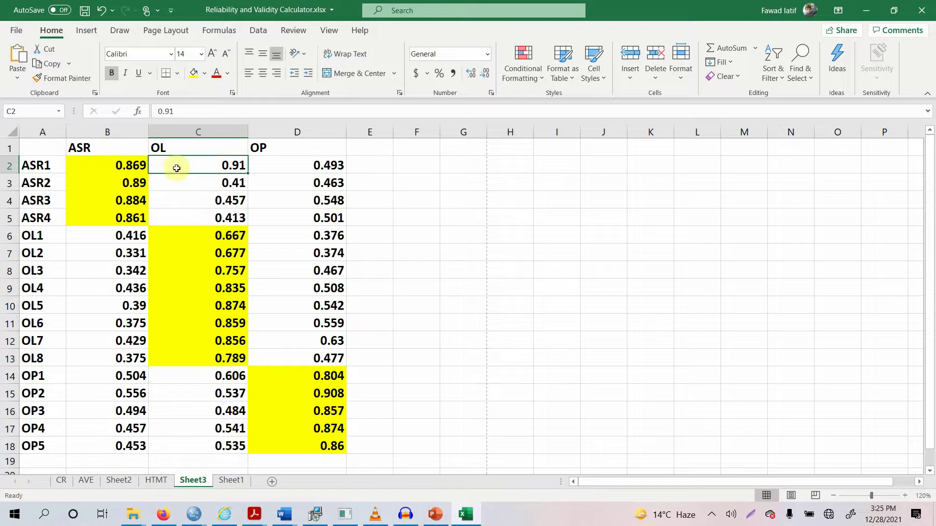
Step: Select the ASR1 row, then start a '<.10' note in cell F4
{"action": "left_click", "coordinate": [18, 167]}
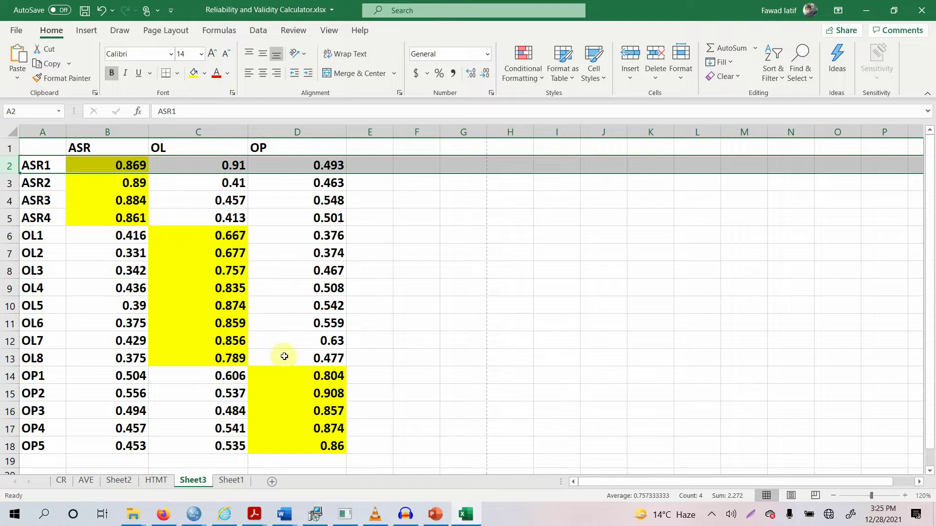
{"action": "left_click", "coordinate": [412, 197]}
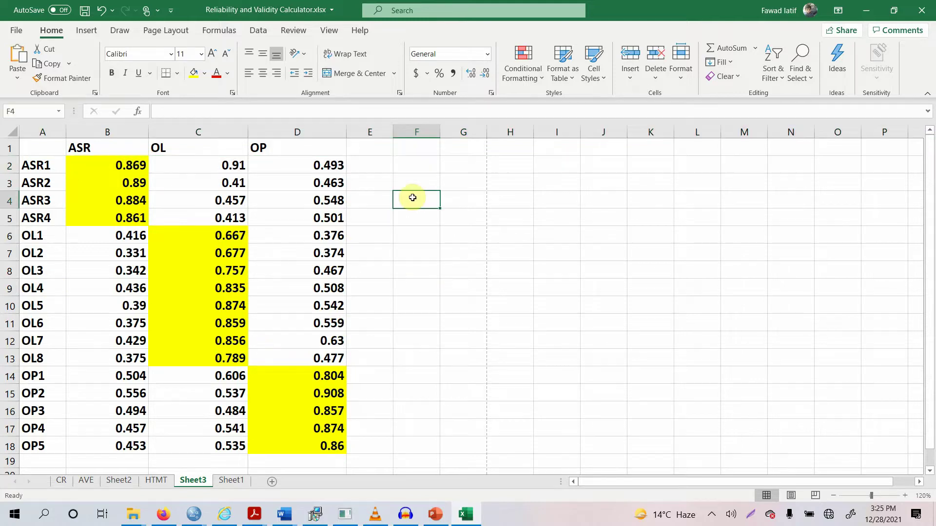
{"action": "type", "text": "<.10"}
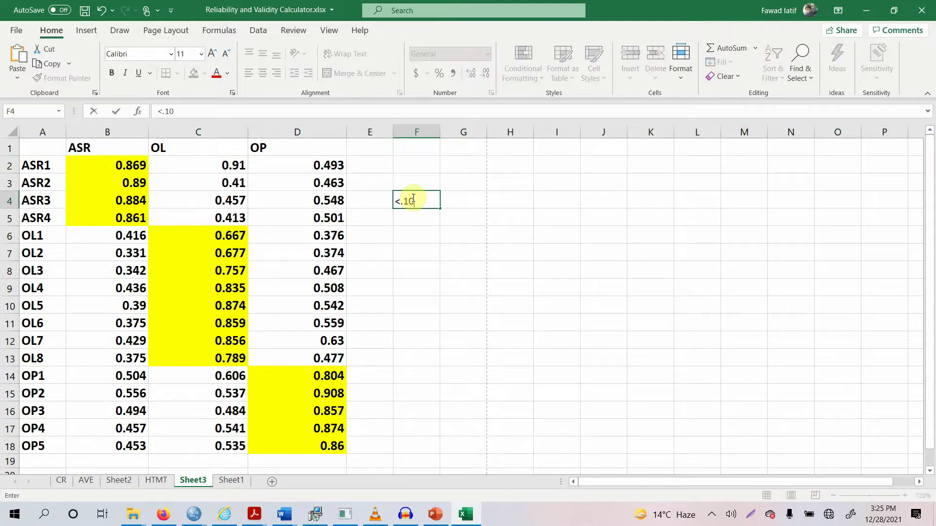